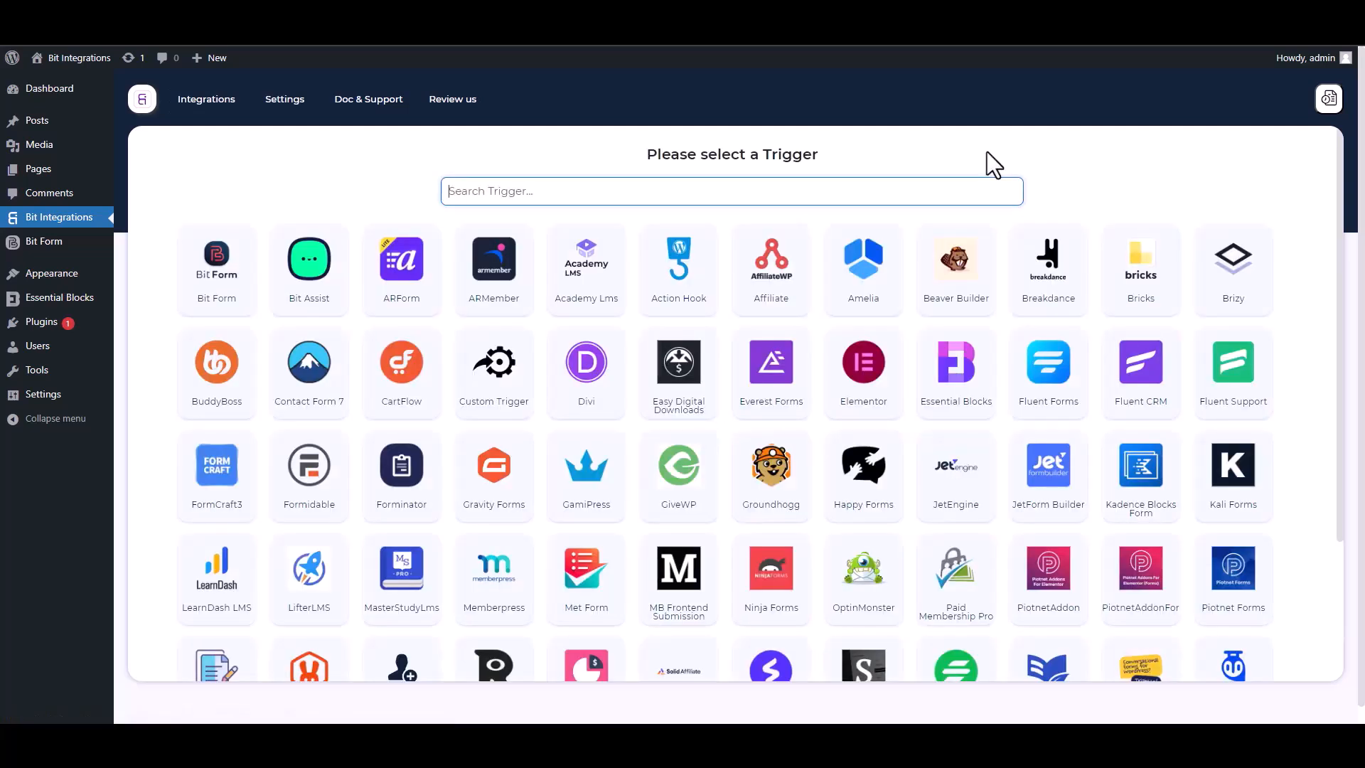
# Choose Essential Blocks as the trigger and start fetching its form data.
pyautogui.write('ess')
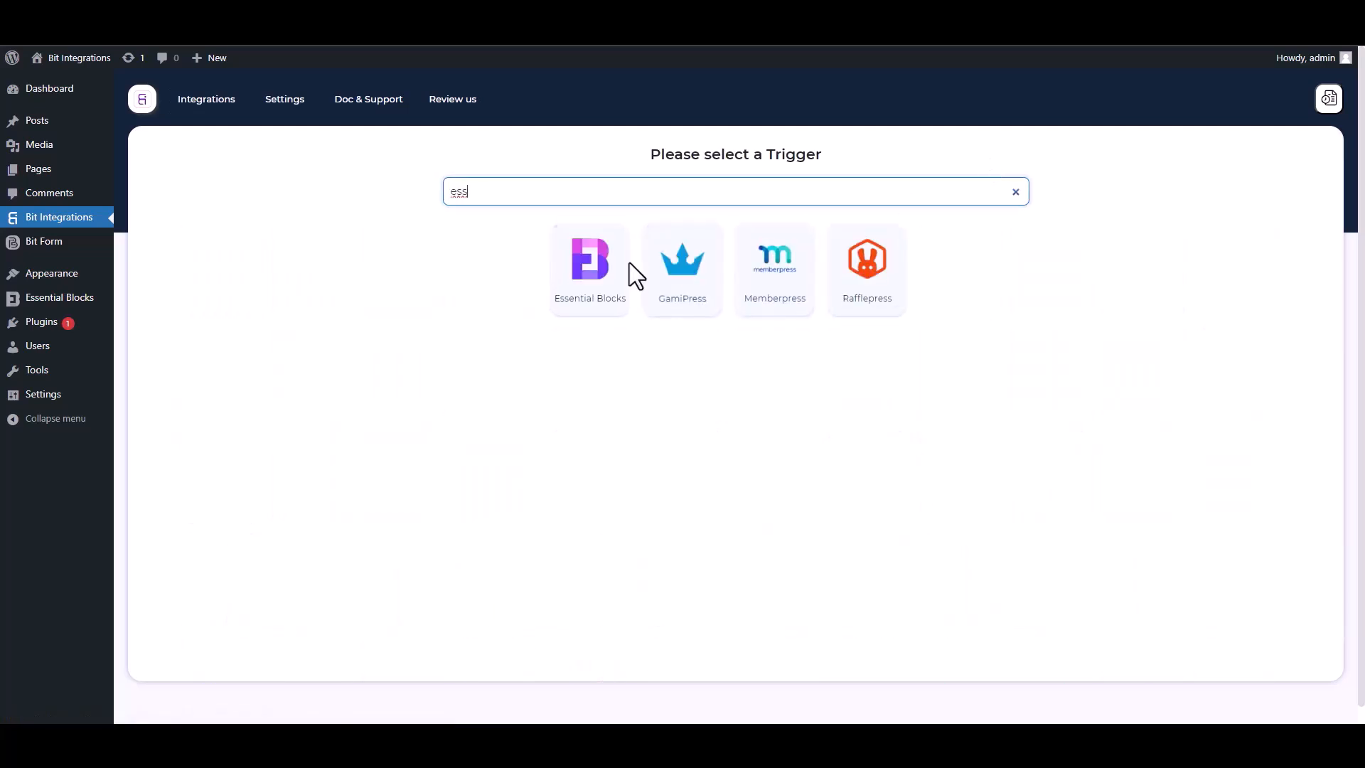
pyautogui.click(582, 313)
pyautogui.click(732, 331)
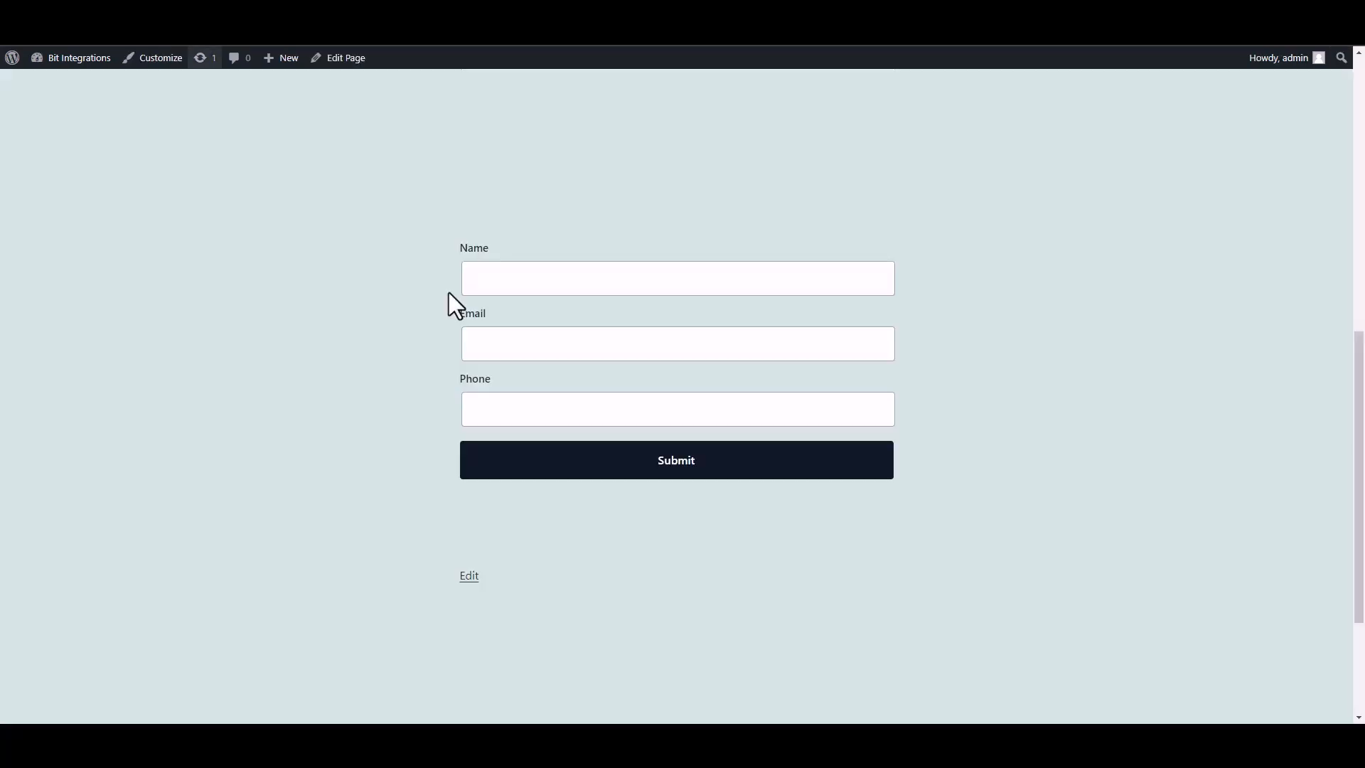
# Fill in the web form with the name "test", a sample email address and a phone number, and submit it.
pyautogui.click(586, 293)
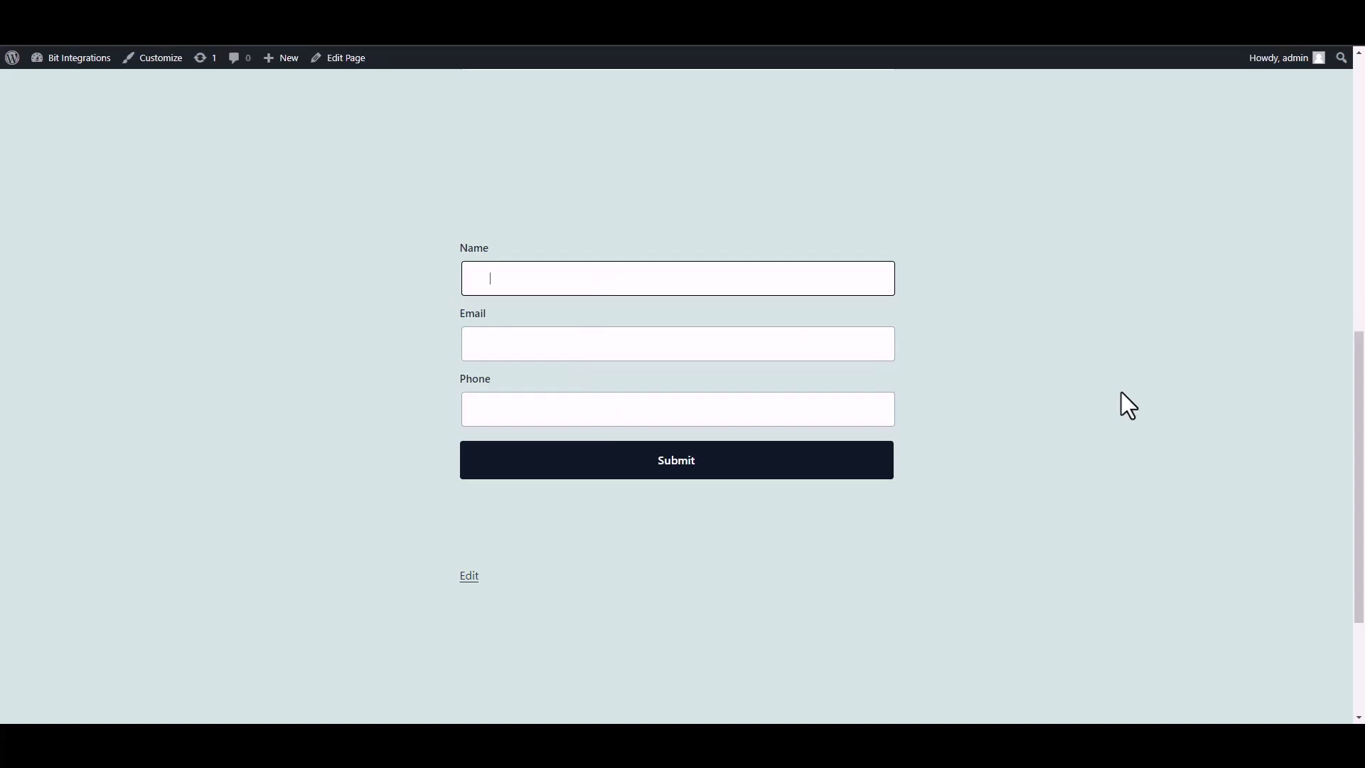
pyautogui.write('test')
pyautogui.click(816, 347)
pyautogui.write('test@gmail.com')
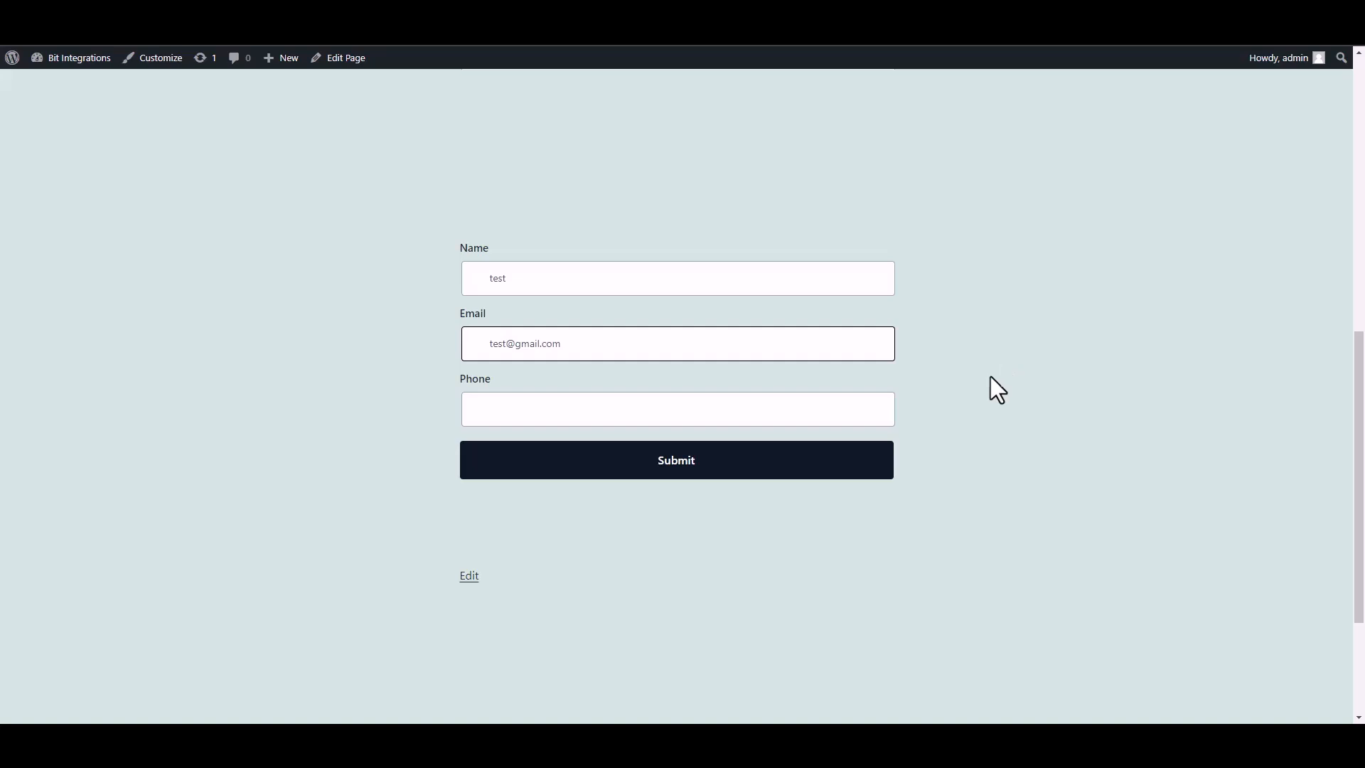
pyautogui.click(823, 416)
pyautogui.write('58566255')
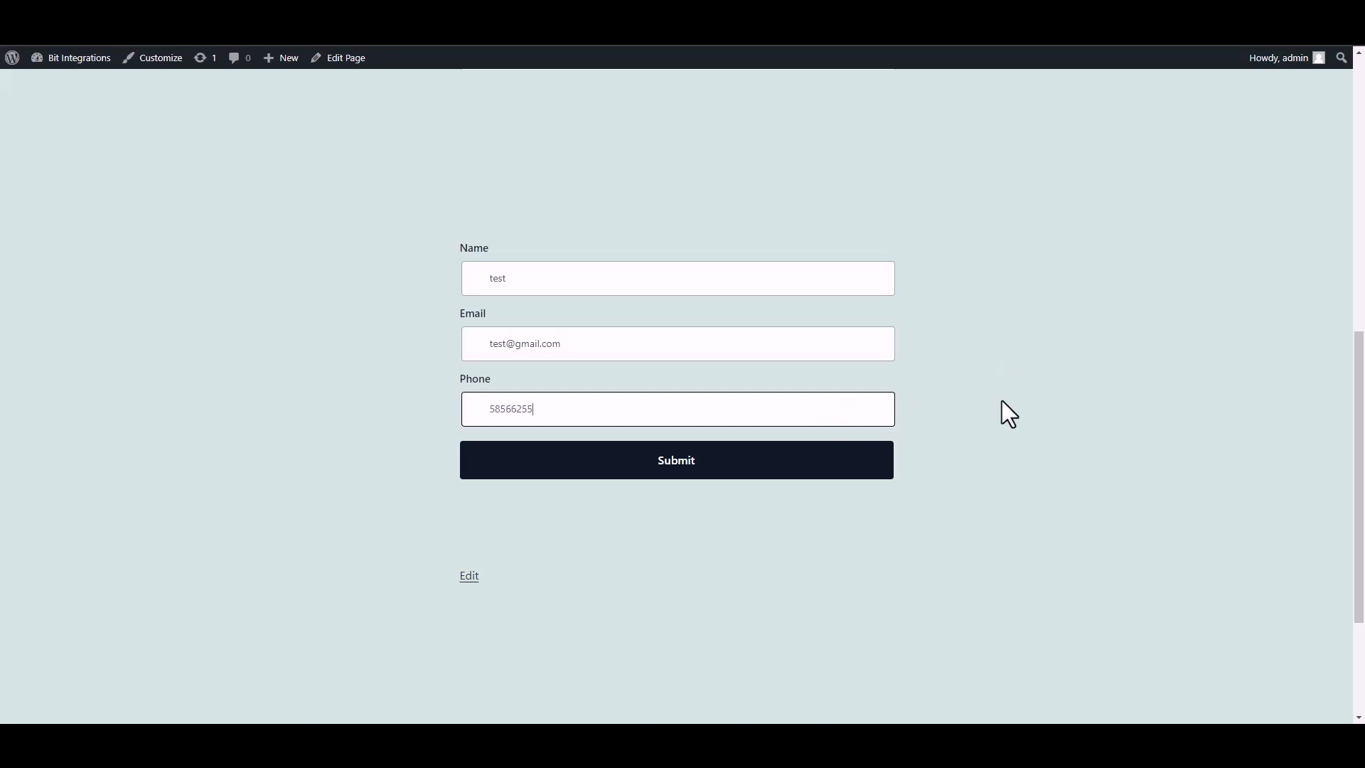
pyautogui.click(878, 465)
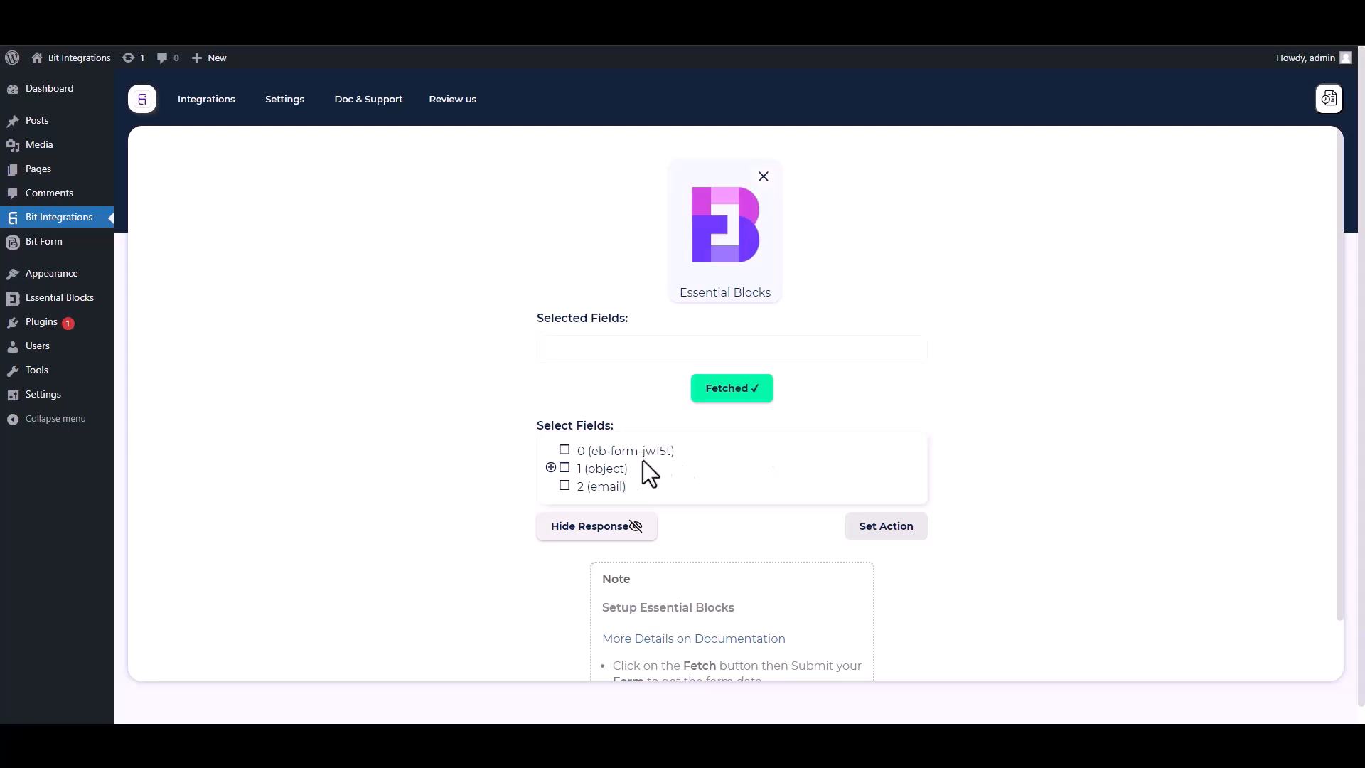
# Select the fetched response fields 0 (the form ID) and Name, Email and Phone within object 1.
pyautogui.moveTo(688, 457); pyautogui.dragTo(571, 452)
pyautogui.click(565, 450)
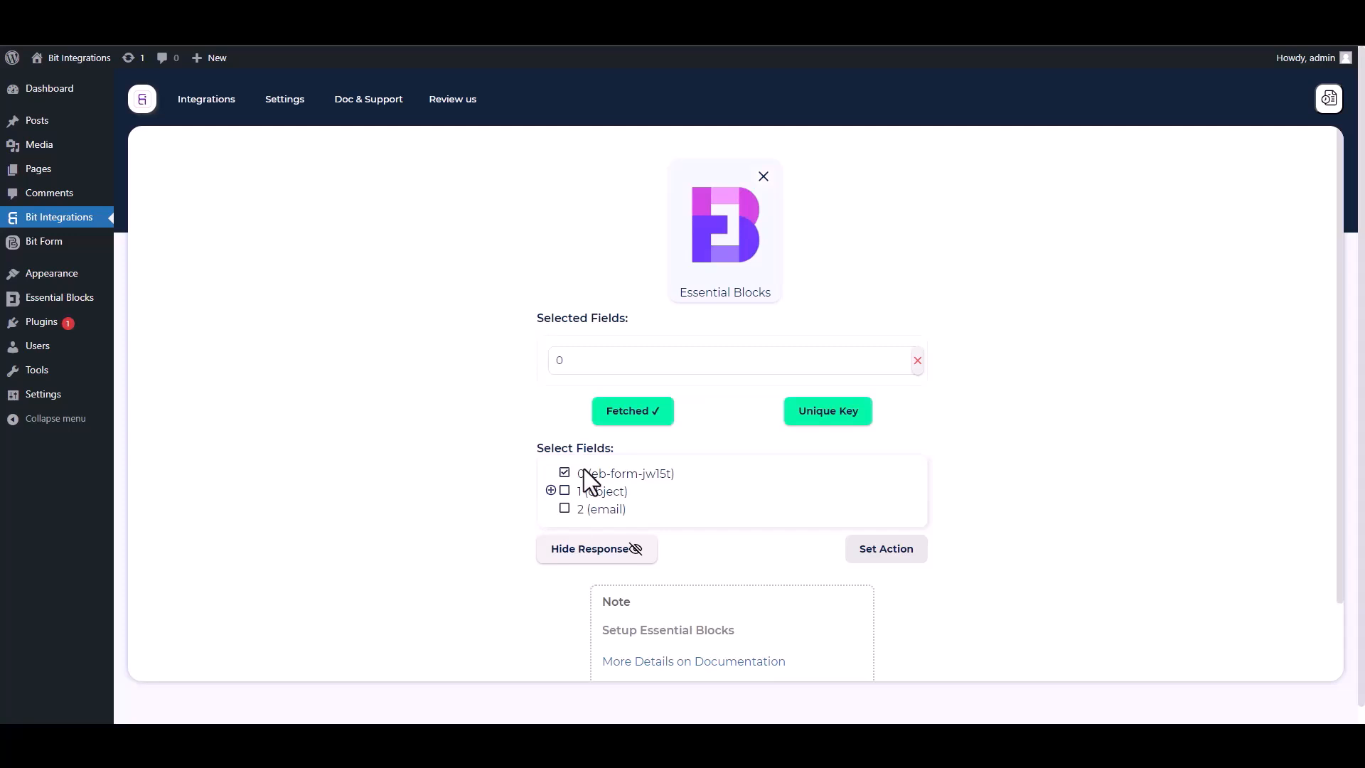
pyautogui.click(551, 491)
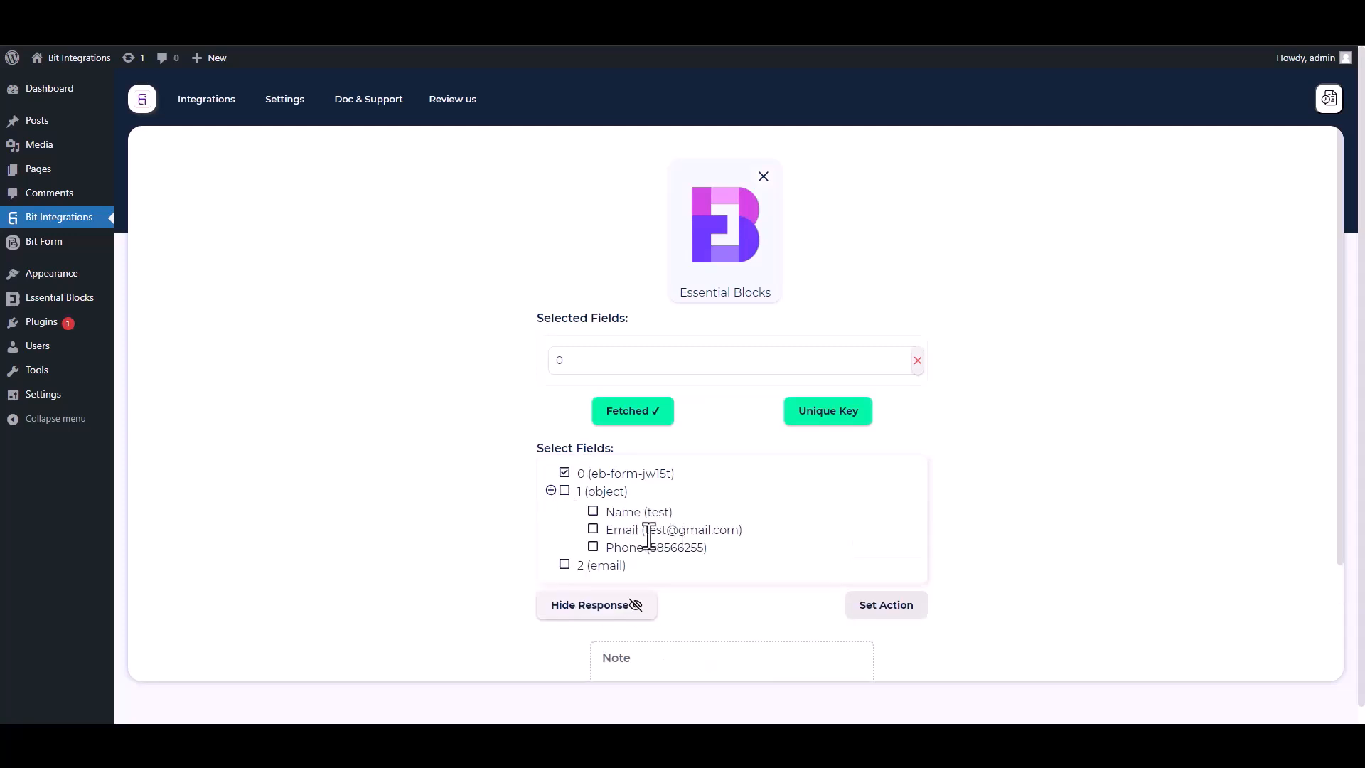
pyautogui.click(592, 513)
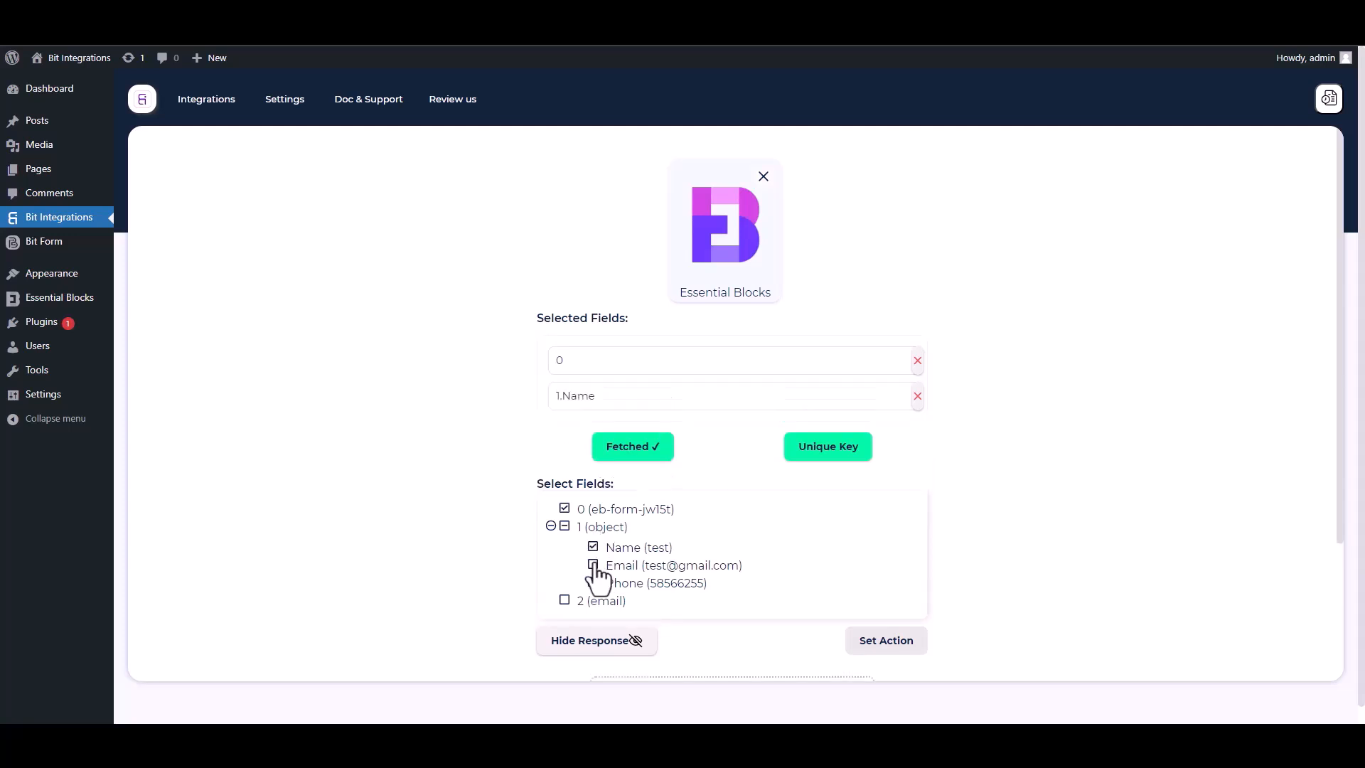
pyautogui.click(594, 567)
pyautogui.click(593, 618)
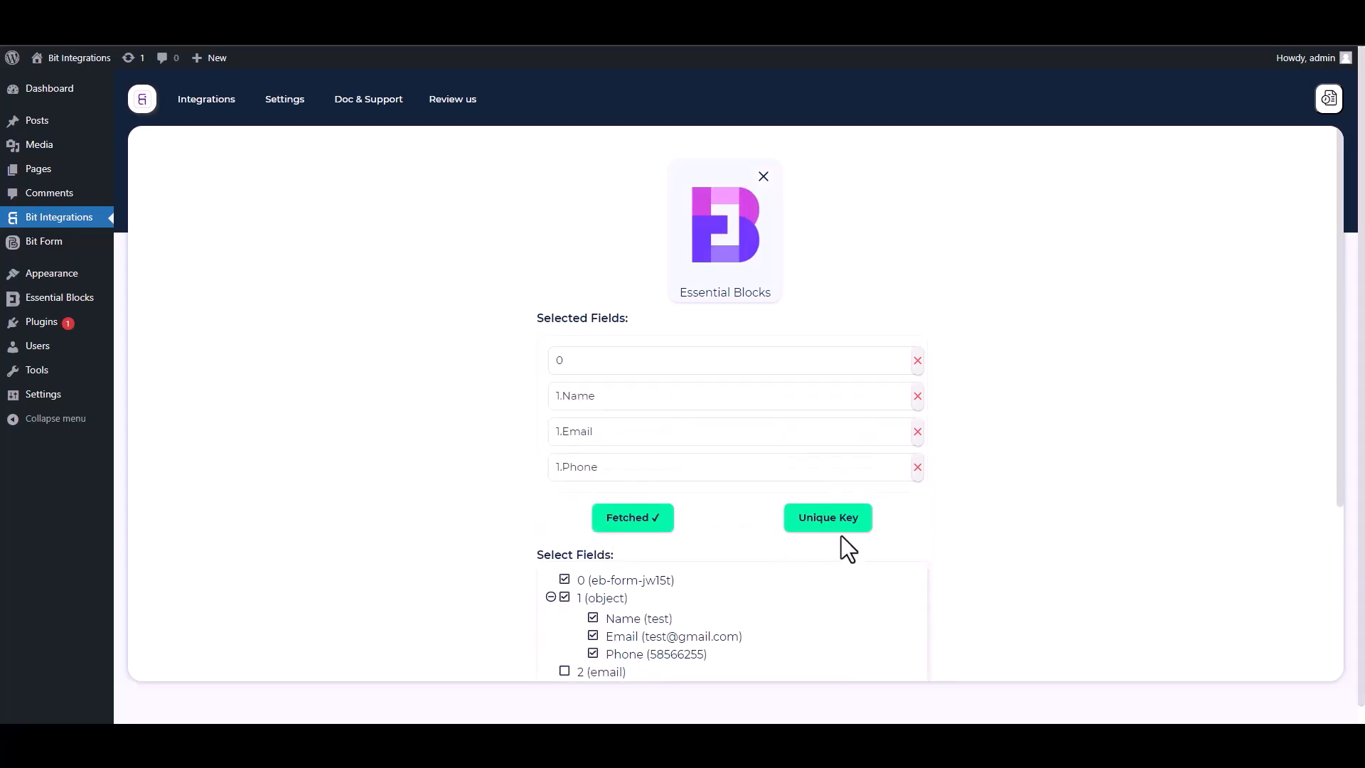
# Set field 0 as the primary key that uniquely identifies the form.
pyautogui.scroll(-2, 1331, 455)
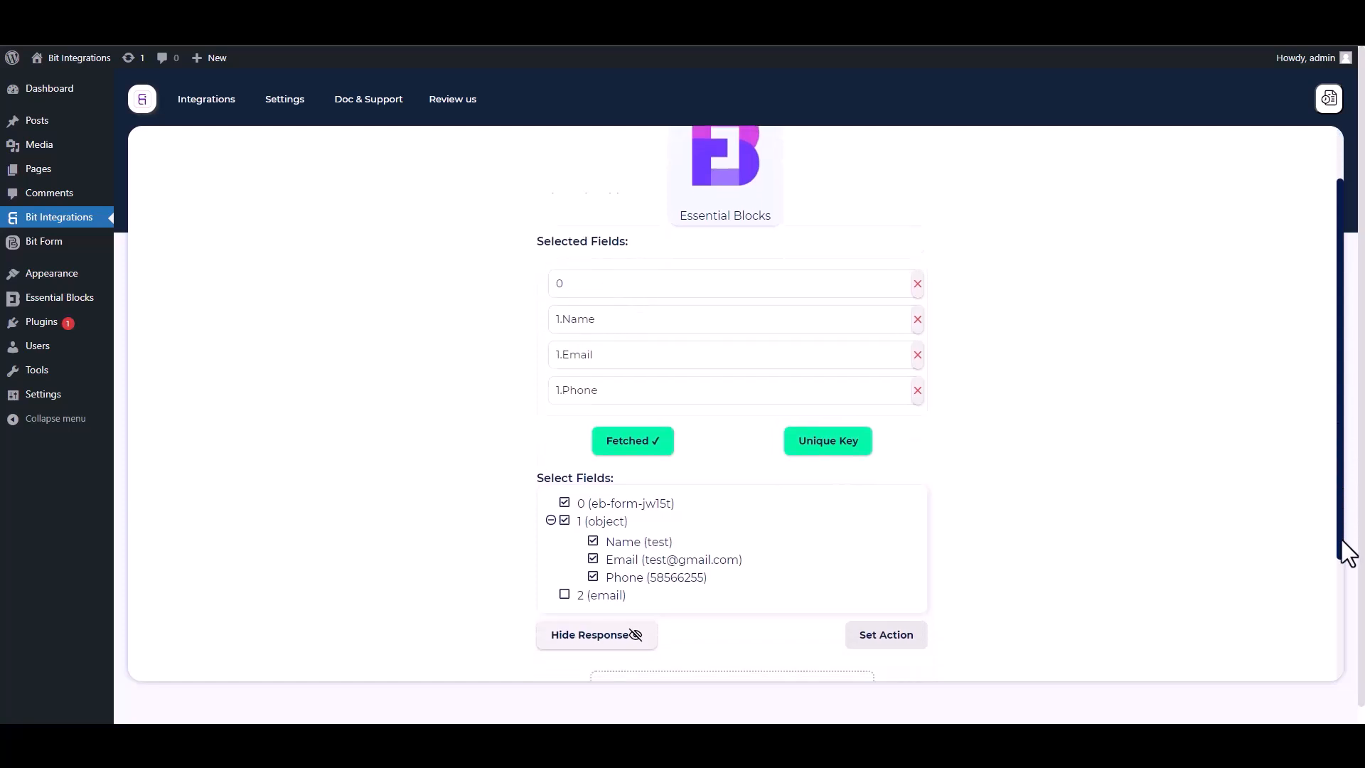
pyautogui.click(833, 387)
pyautogui.click(671, 391)
pyautogui.click(573, 426)
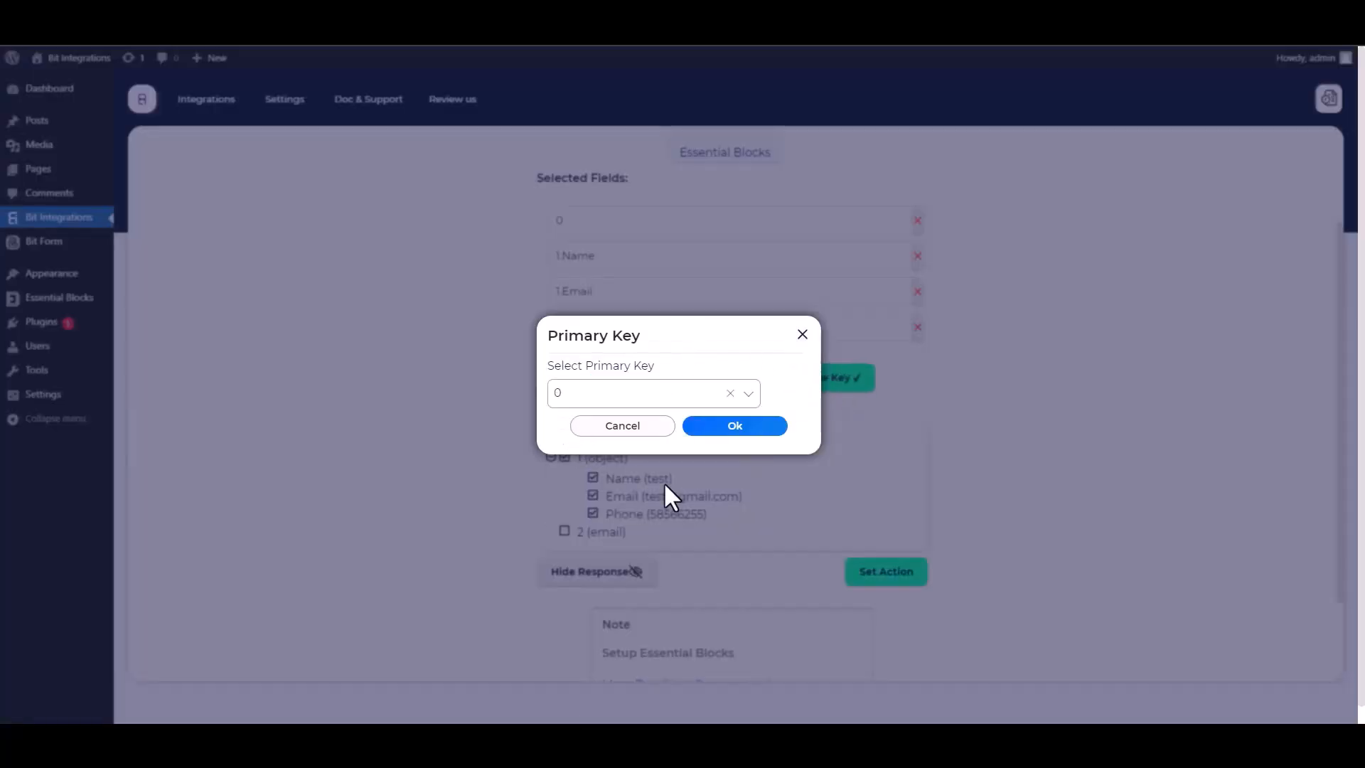
pyautogui.click(730, 428)
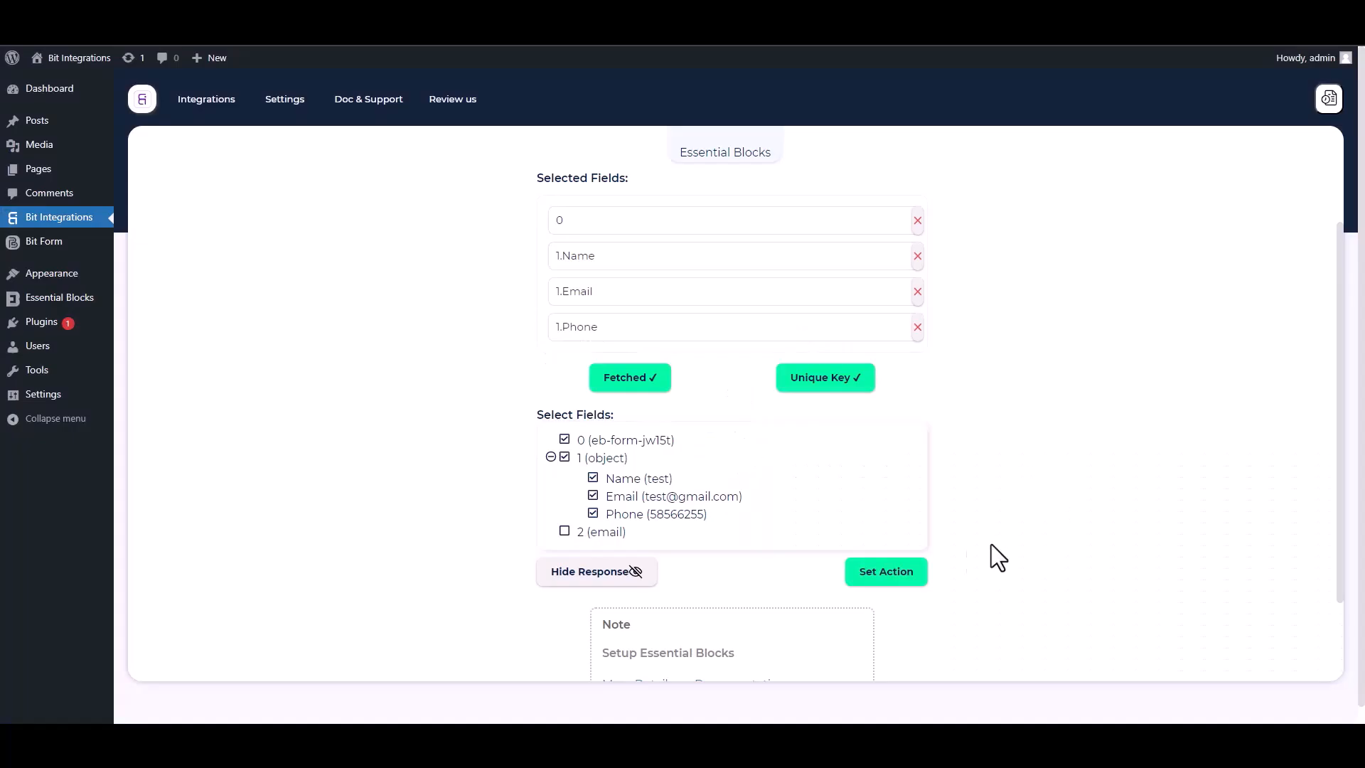
# Proceed to setting the action and choose Groundhogg as the action application.
pyautogui.click(921, 577)
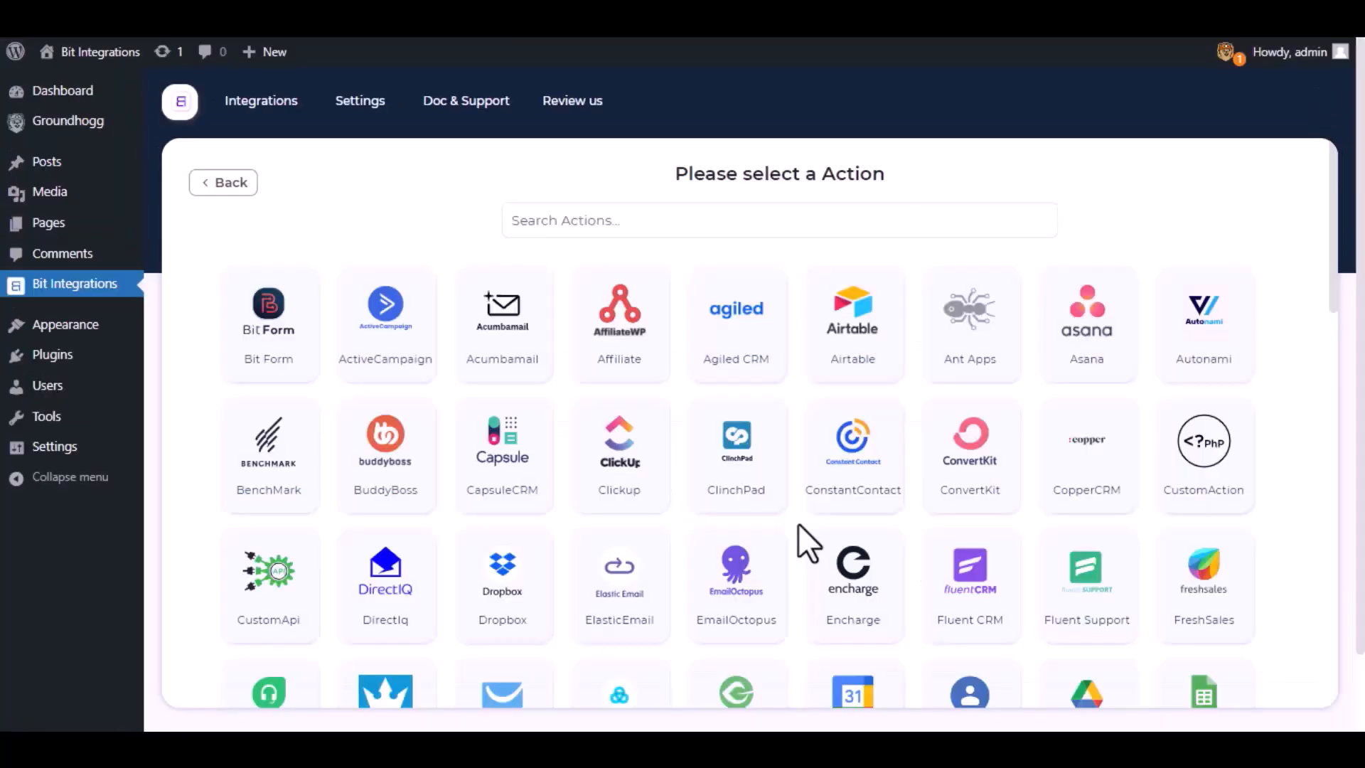
pyautogui.click(801, 222)
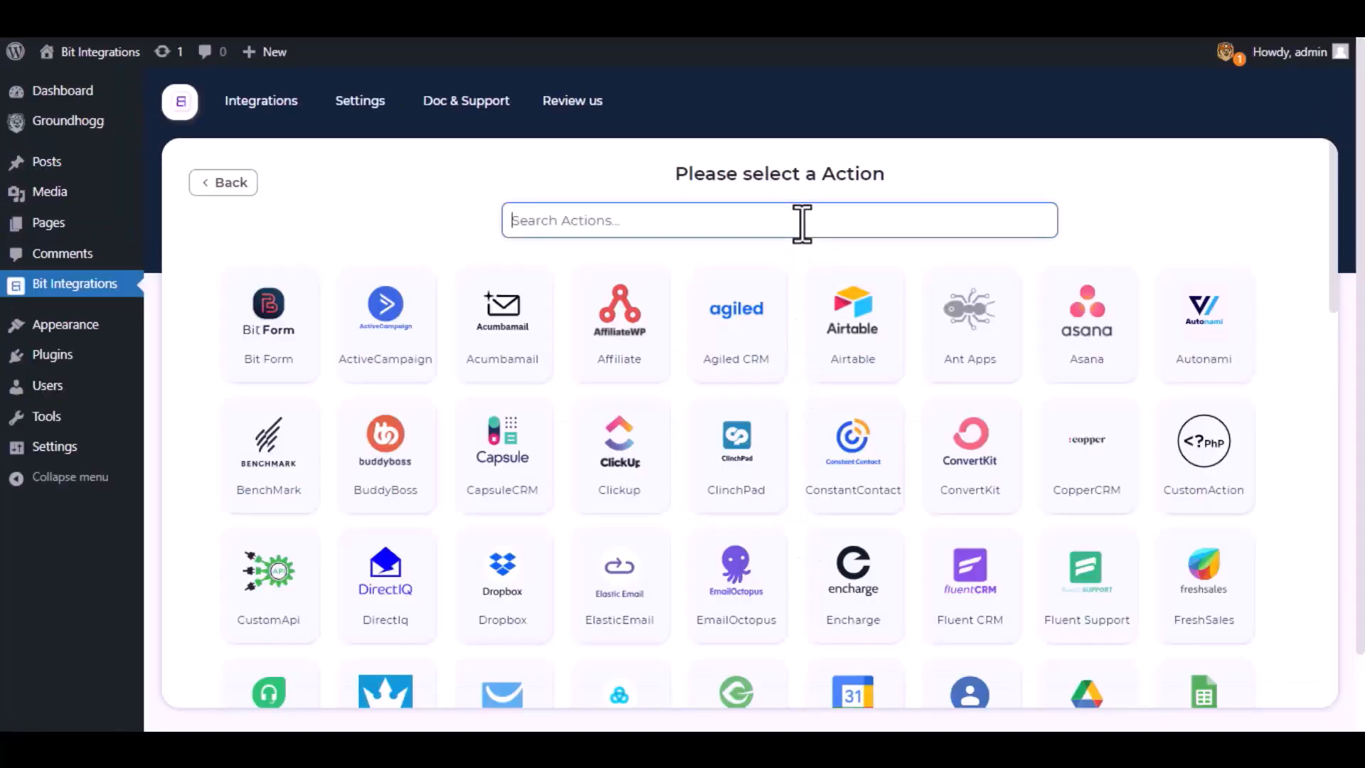
pyautogui.write('Groun')
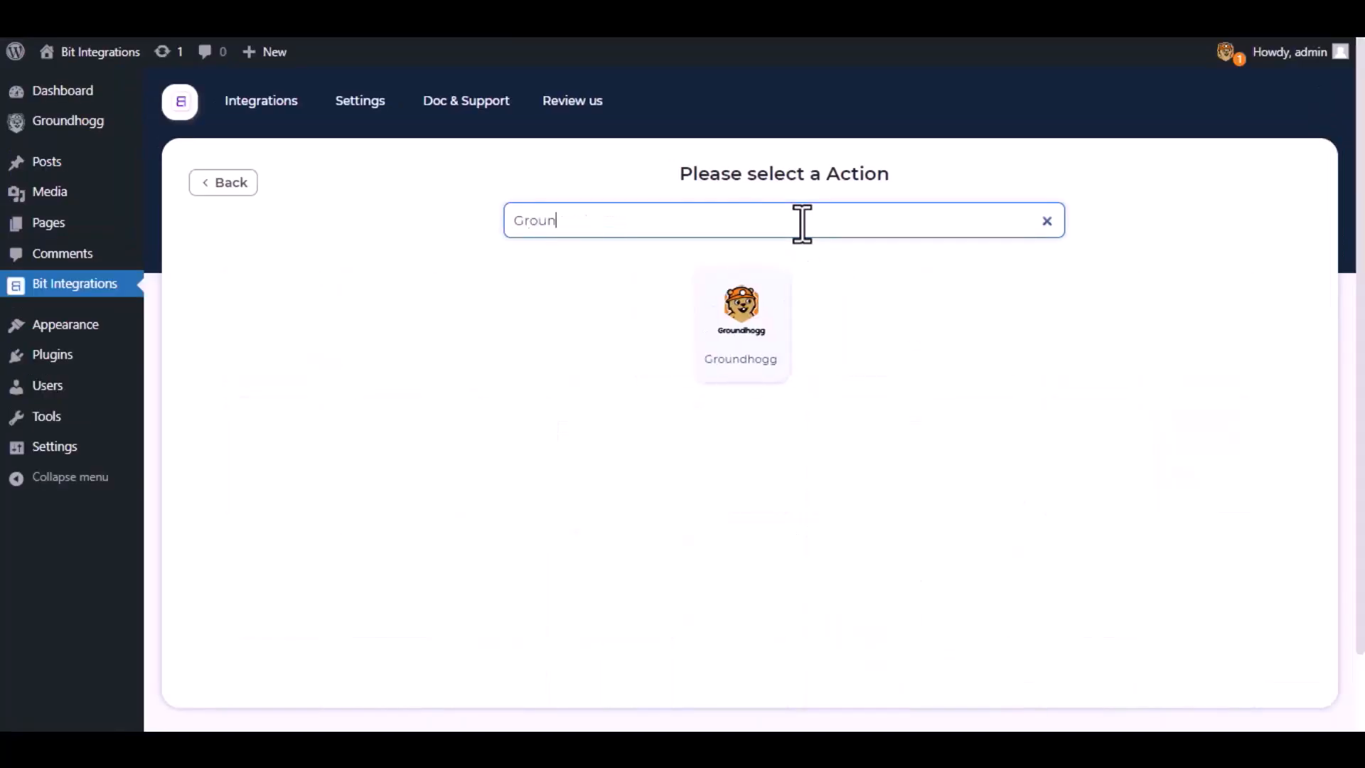
pyautogui.click(752, 353)
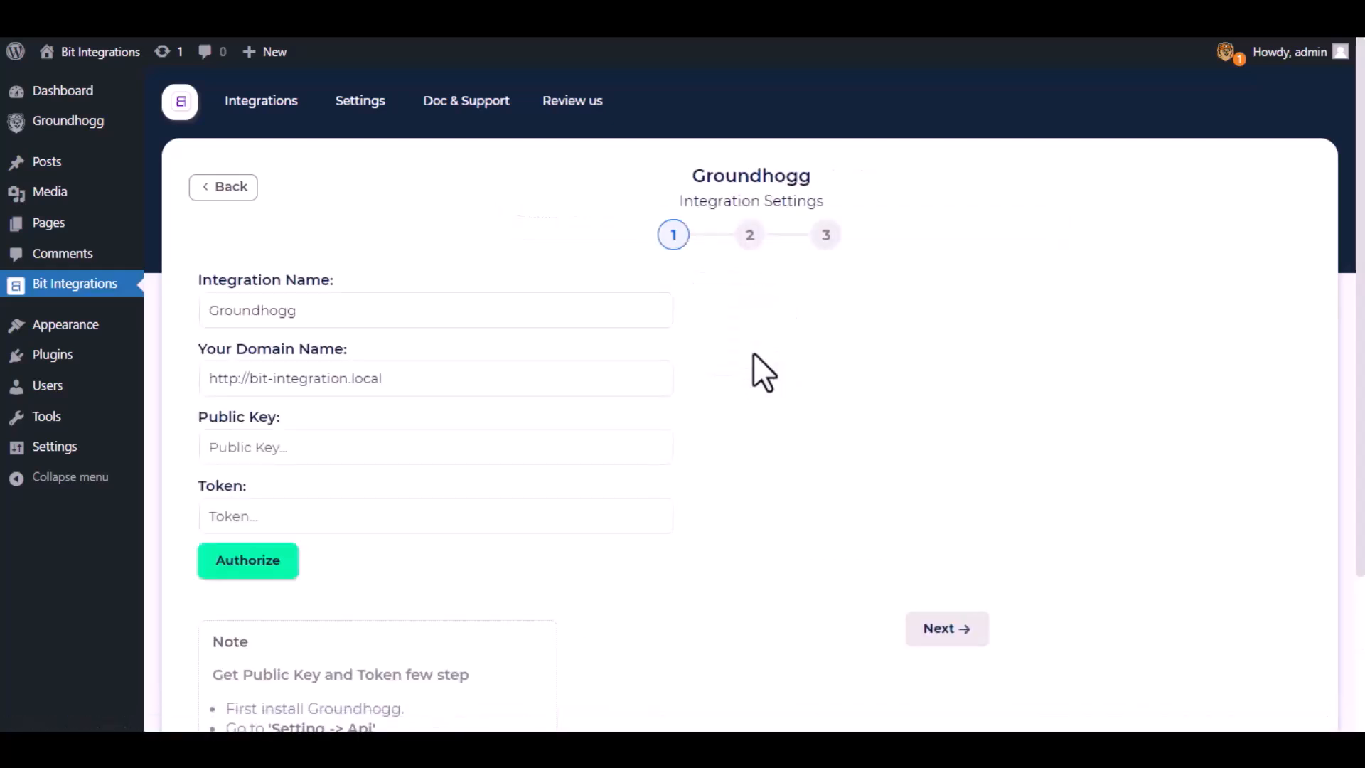
pyautogui.moveTo(313, 310); pyautogui.dragTo(188, 316)
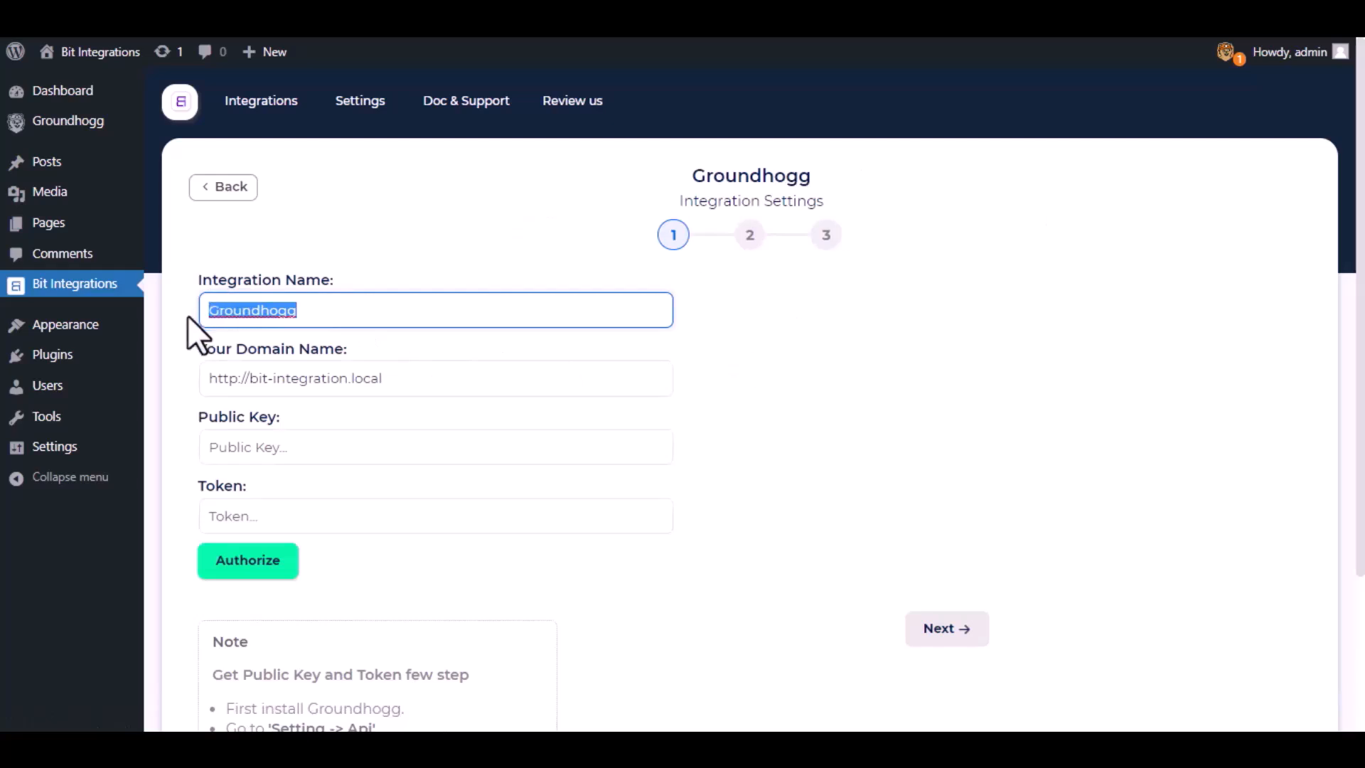
pyautogui.click(187, 316)
pyautogui.scroll(-3, 193, 371)
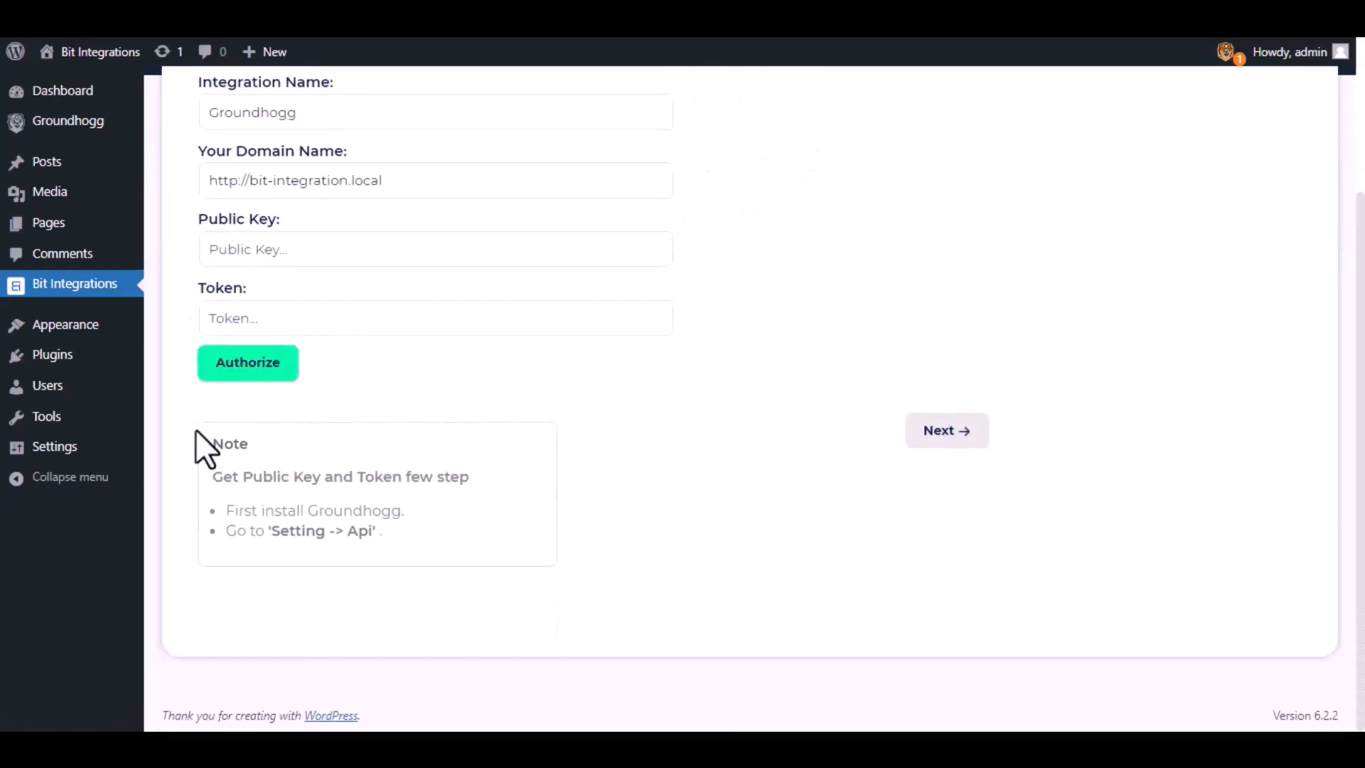
pyautogui.moveTo(204, 468); pyautogui.dragTo(433, 549)
pyautogui.click(433, 547)
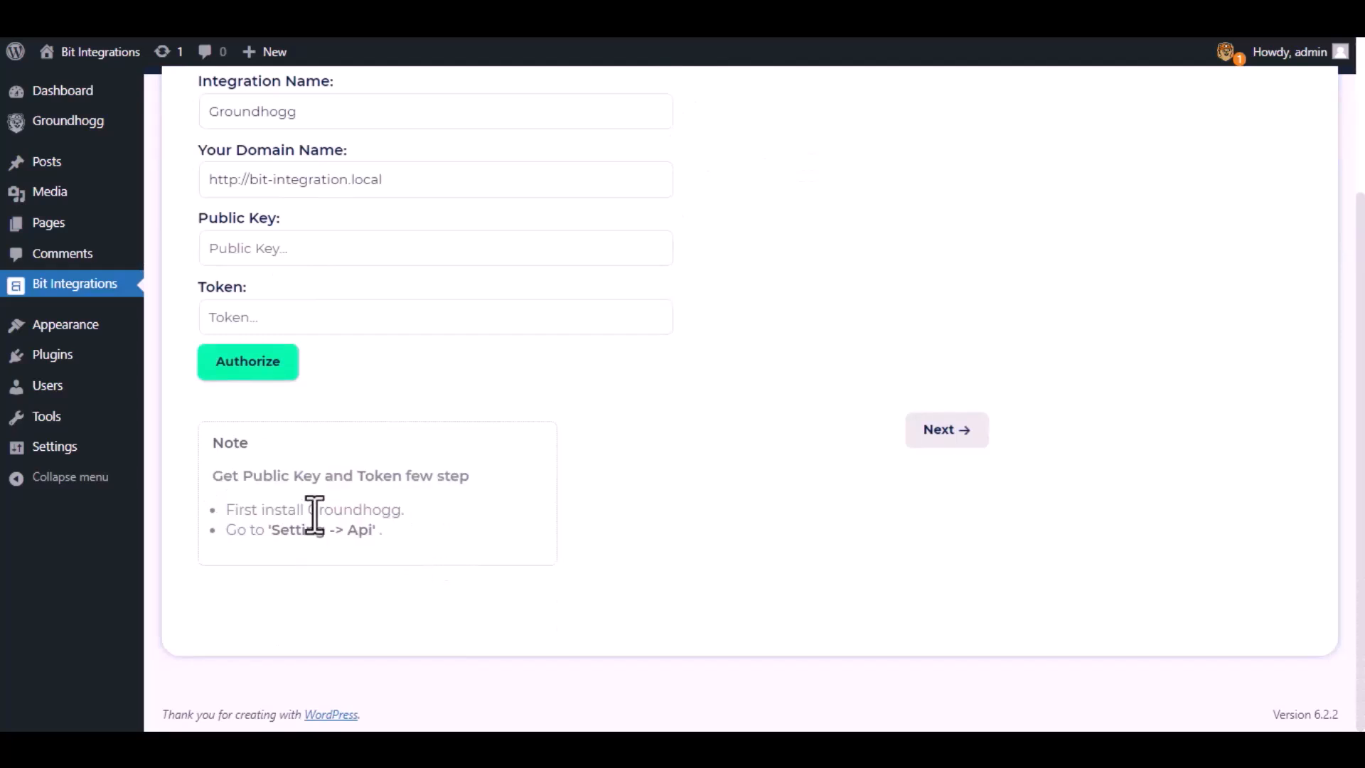
# Open the API settings of Groundhogg in its own browser page and generate a new API key for the admin user.
pyautogui.click(192, 29)
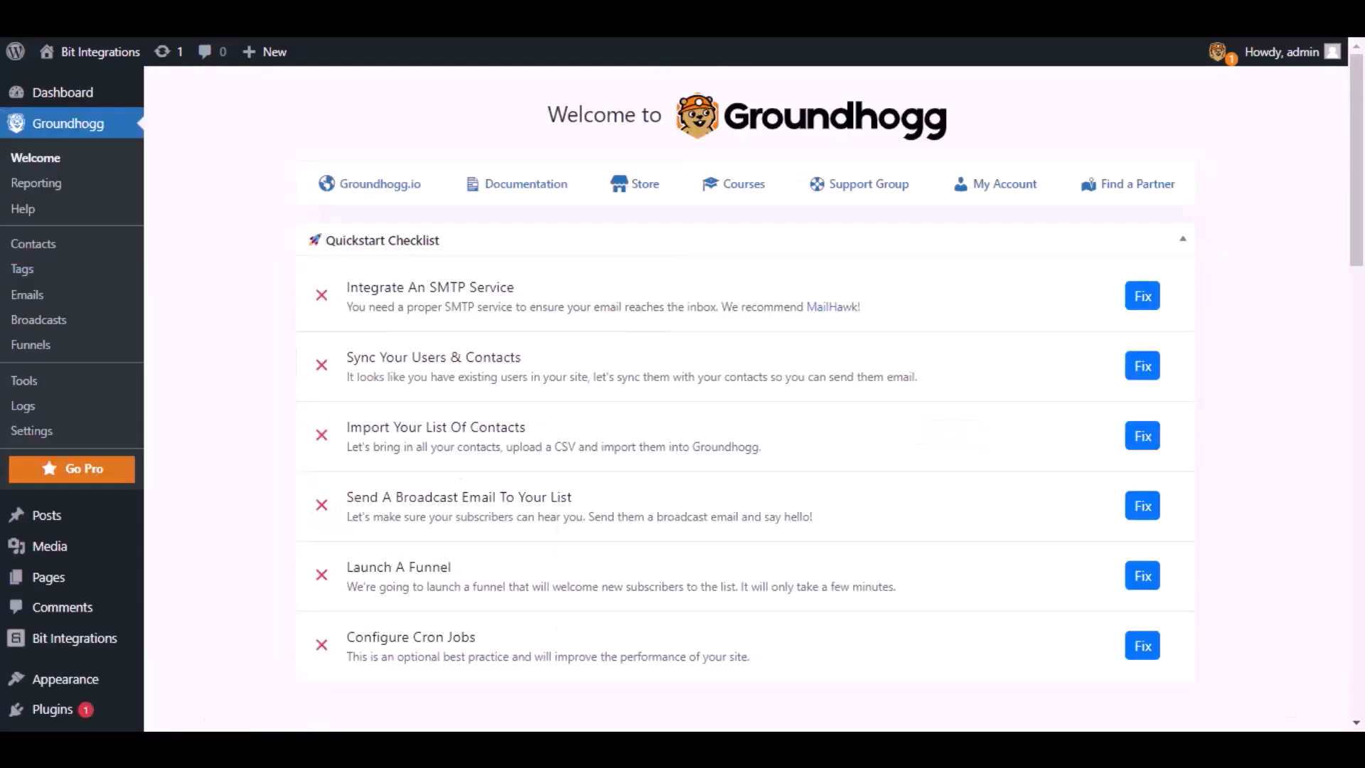
pyautogui.click(58, 435)
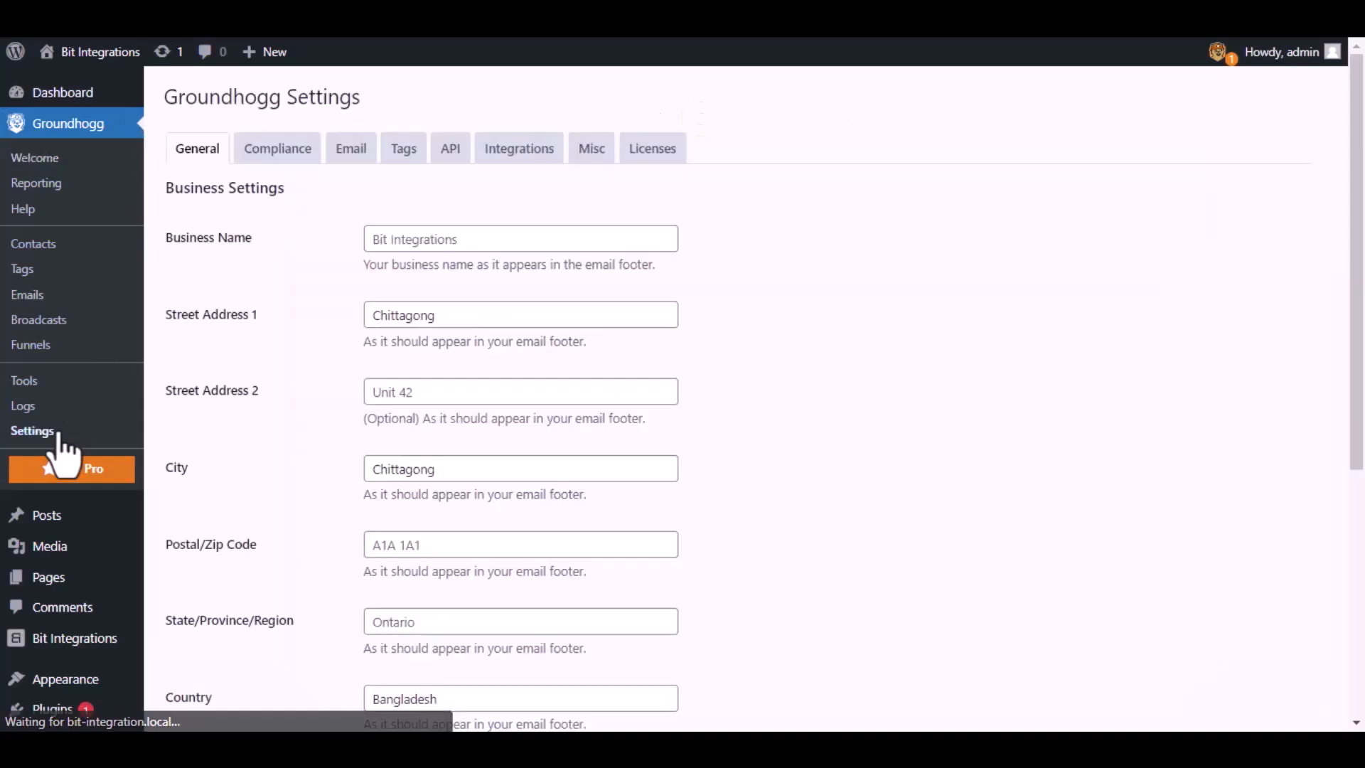
pyautogui.click(453, 149)
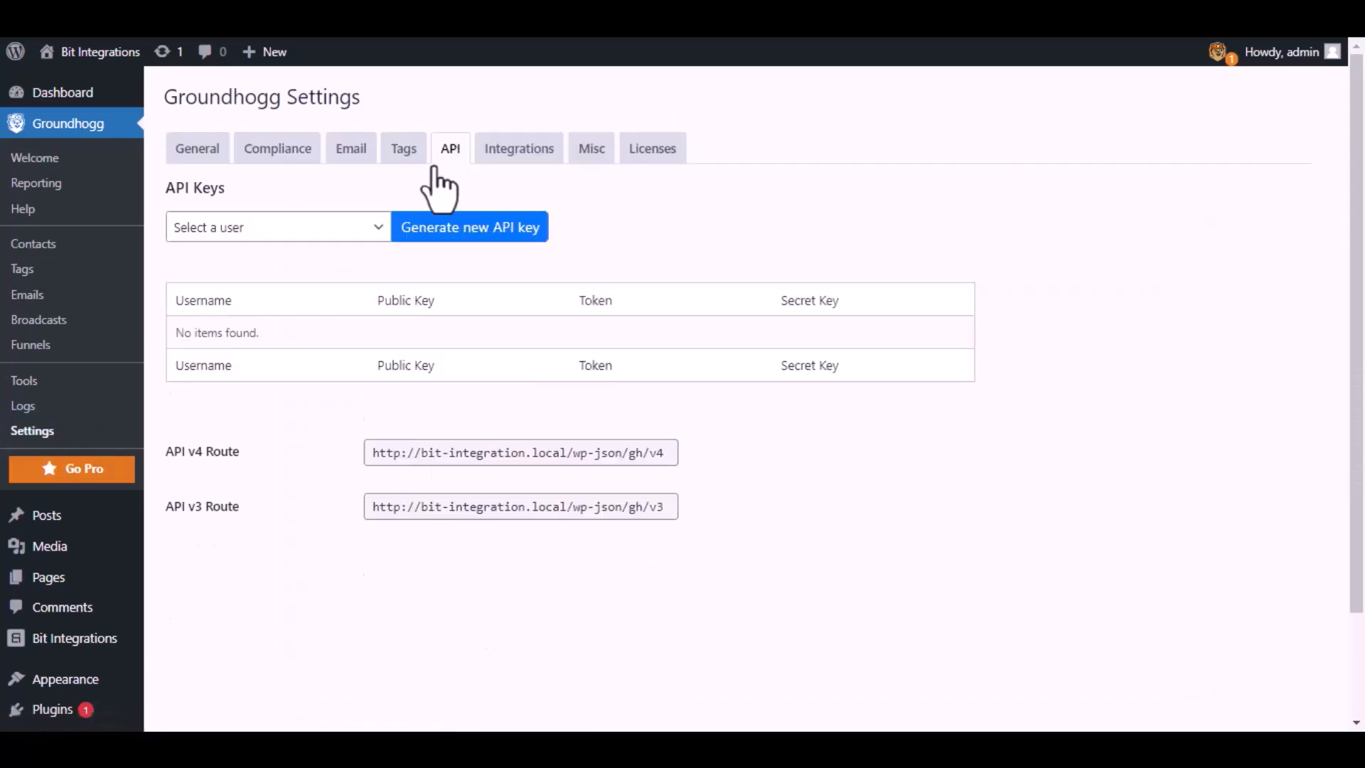
pyautogui.click(364, 232)
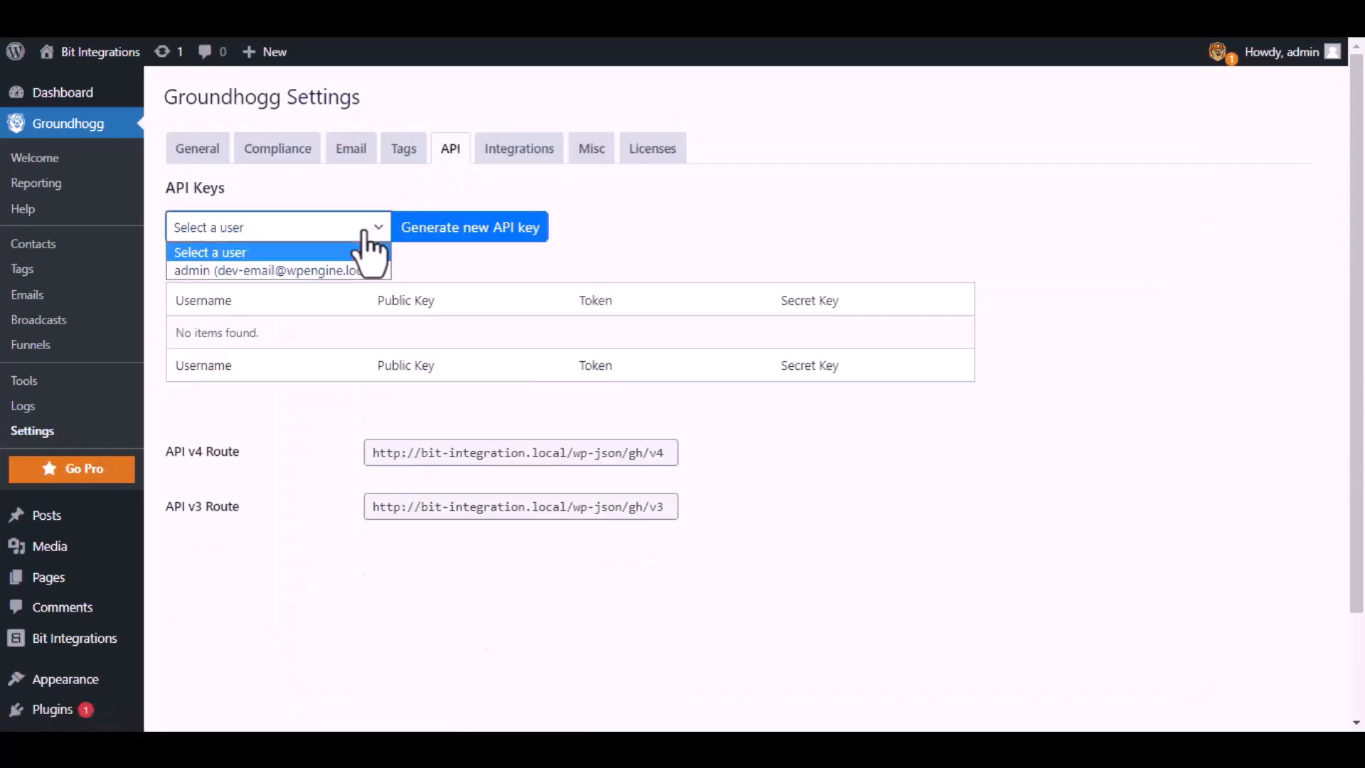
pyautogui.click(332, 269)
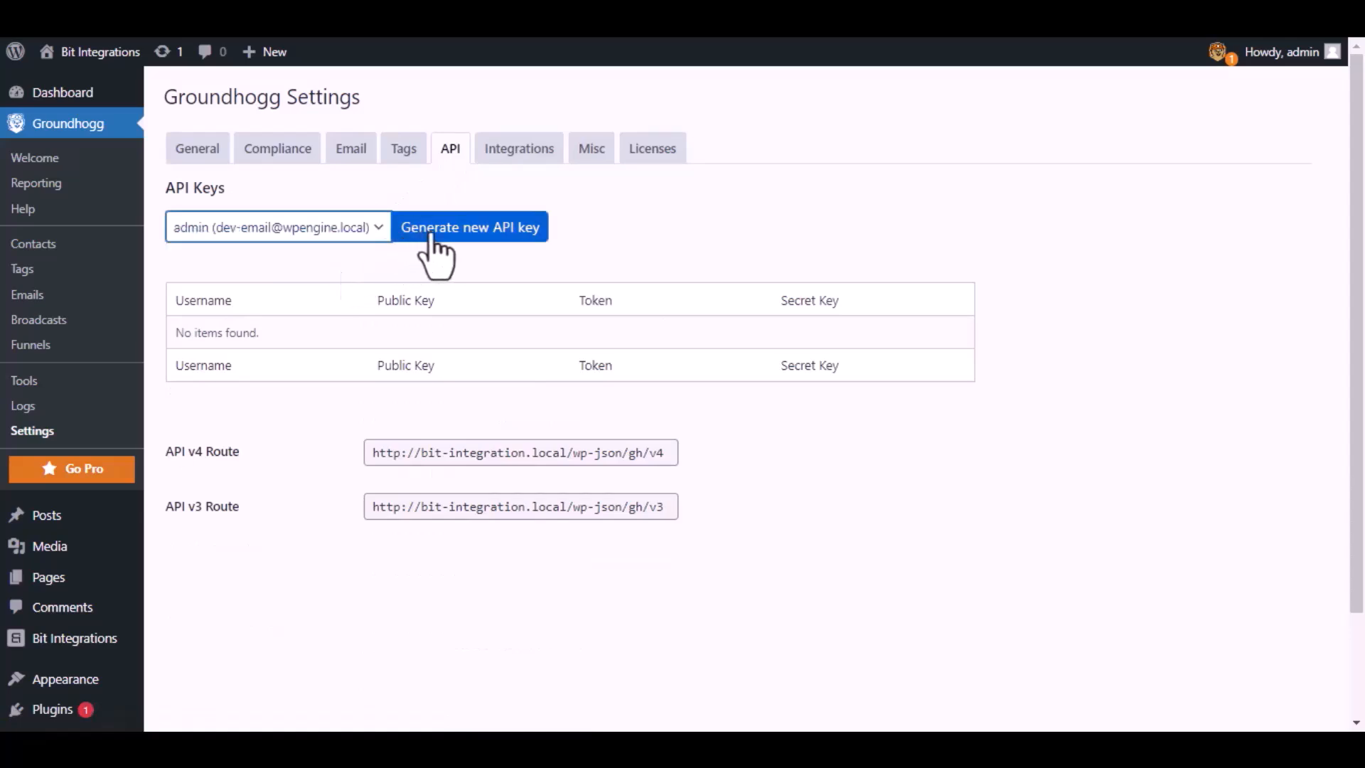
pyautogui.click(472, 230)
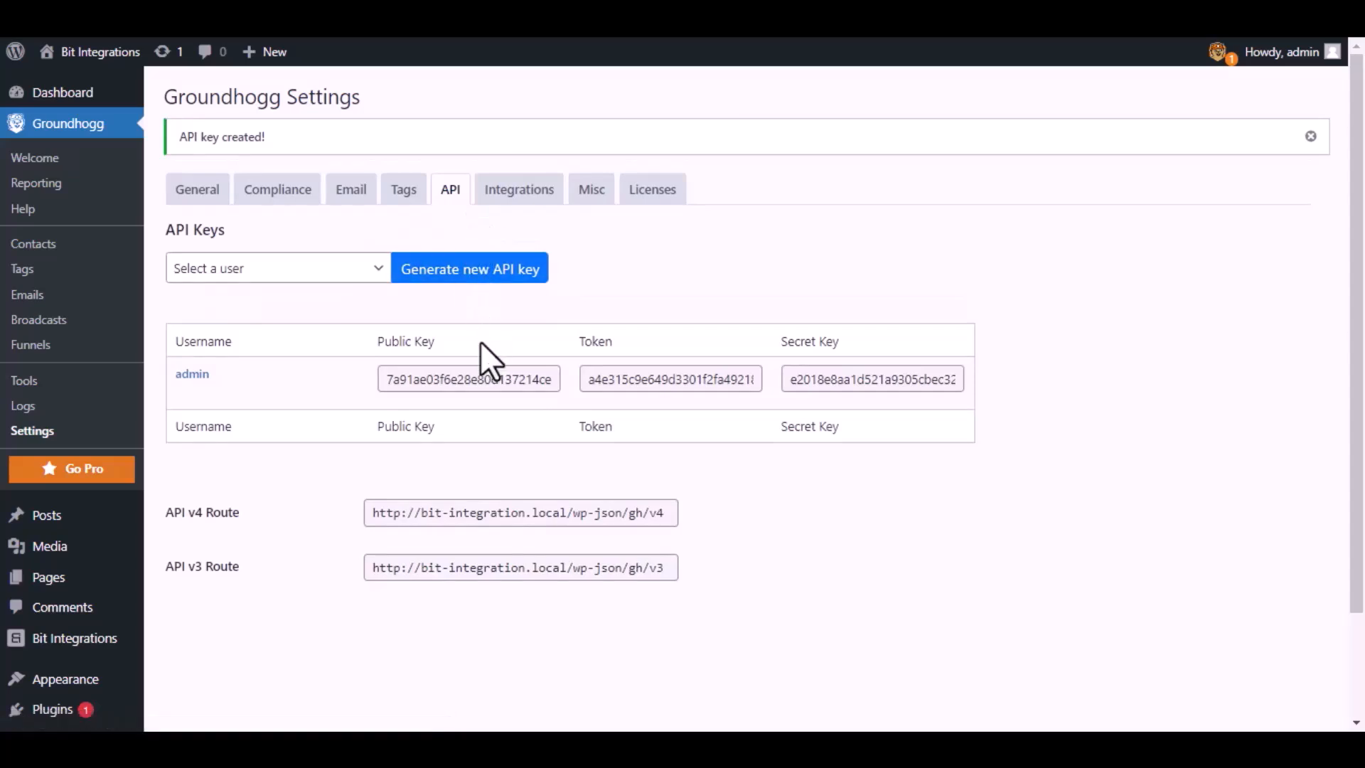
# Copy the generated public key from Groundhogg into the integration's Public Key field.
pyautogui.doubleClick(484, 379)
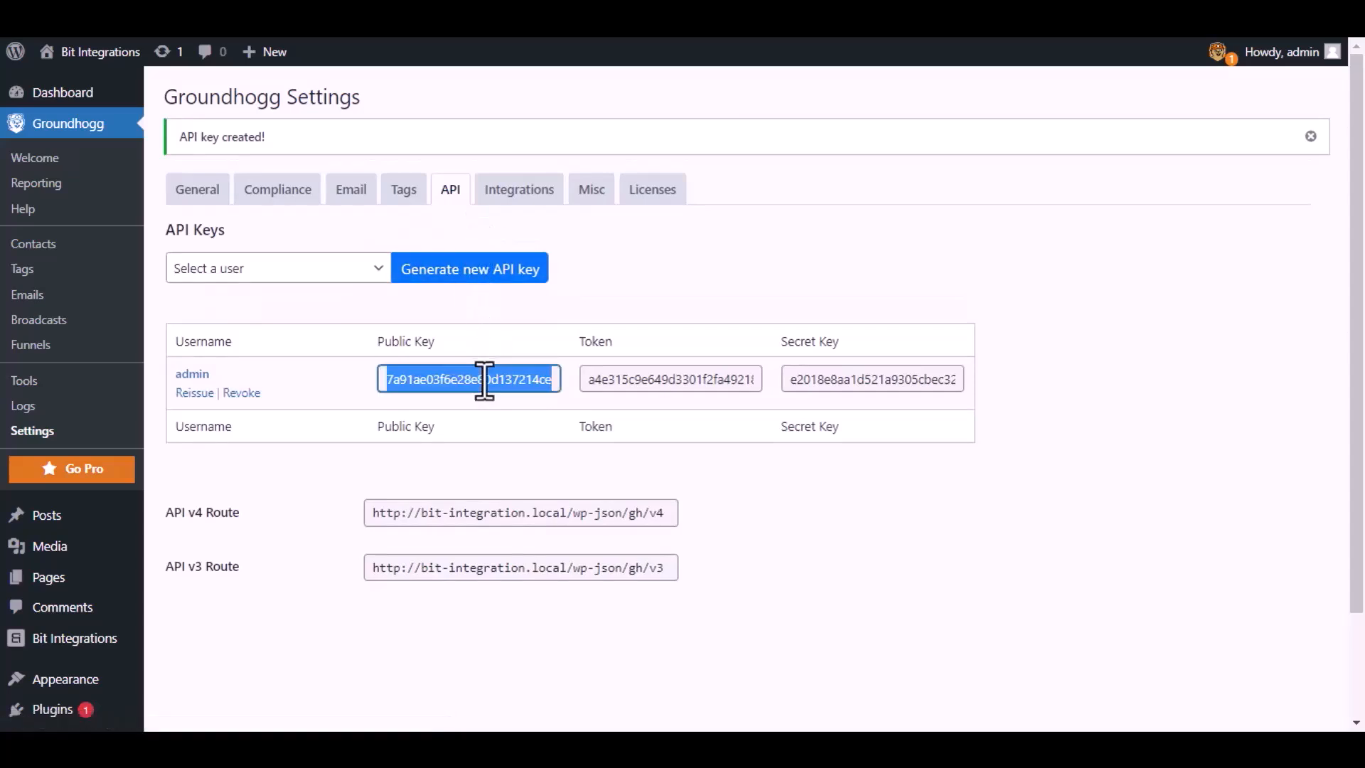
pyautogui.hotkey('ctrl', 'Tab')
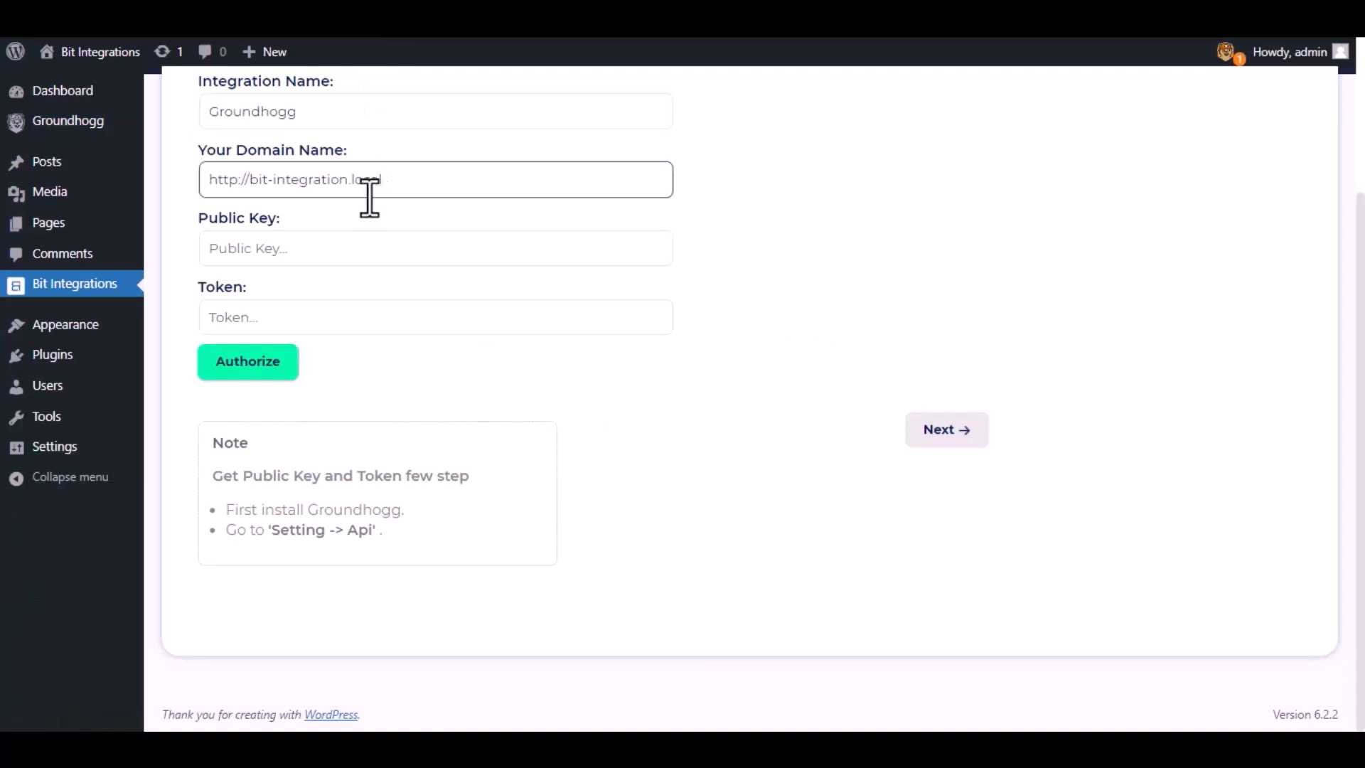
pyautogui.click(367, 251)
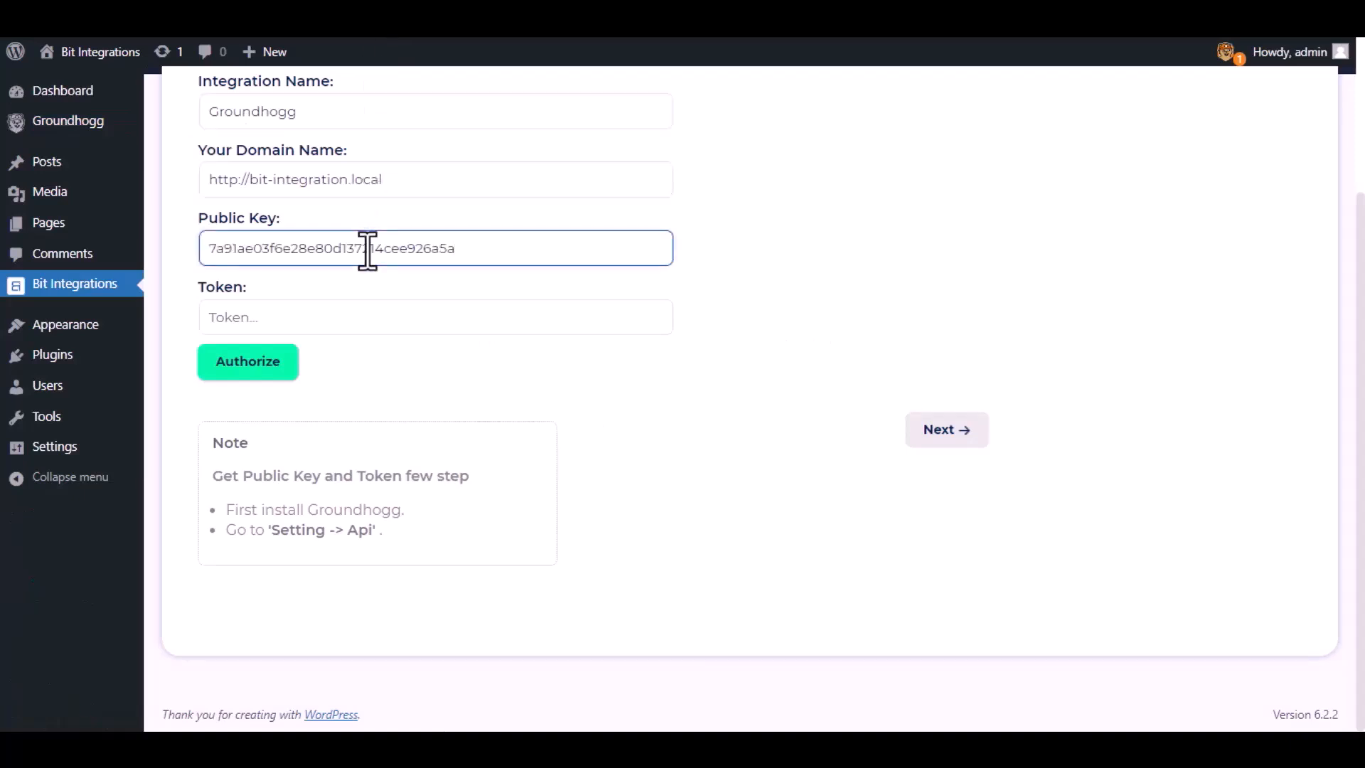
# Copy the generated token into the integration's Token field, then authorize the Groundhogg connection and continue.
pyautogui.hotkey('ctrl', 'shift', 'Tab')
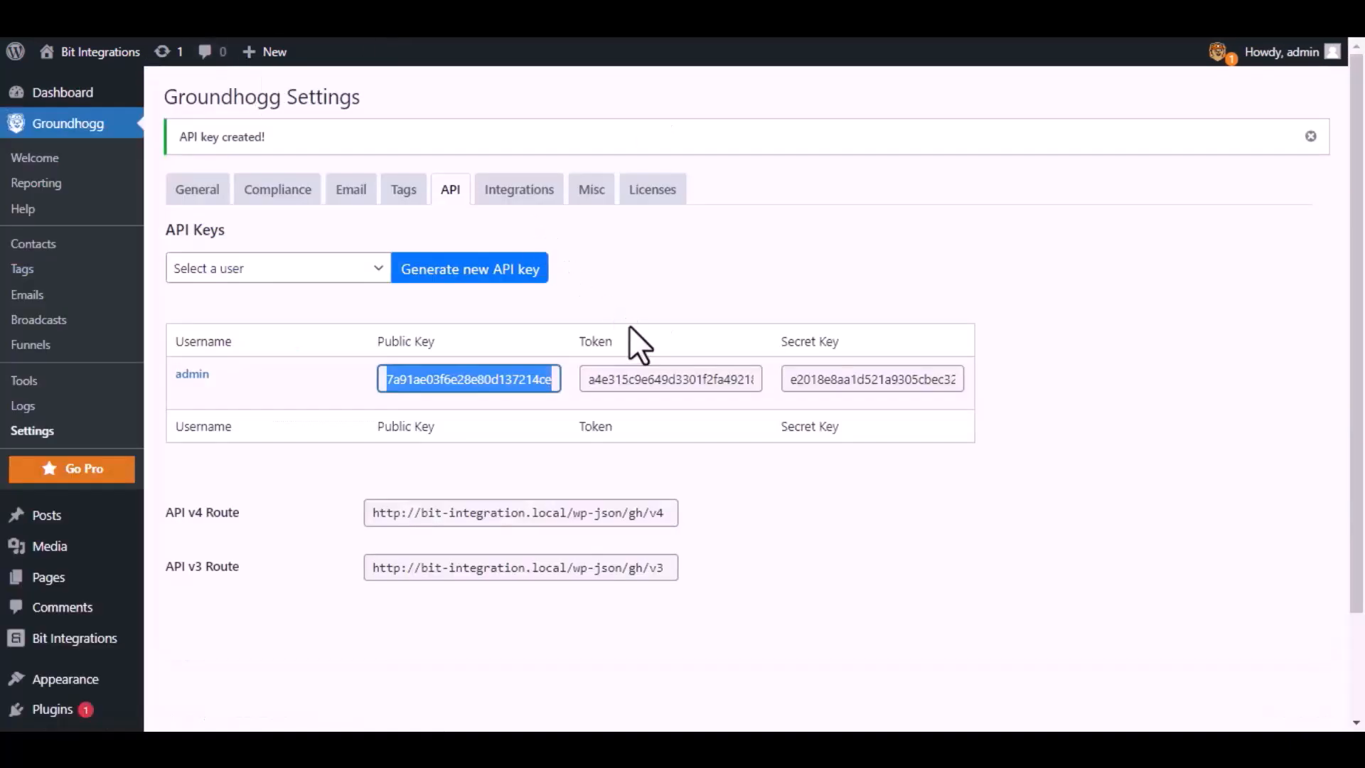
pyautogui.click(648, 378)
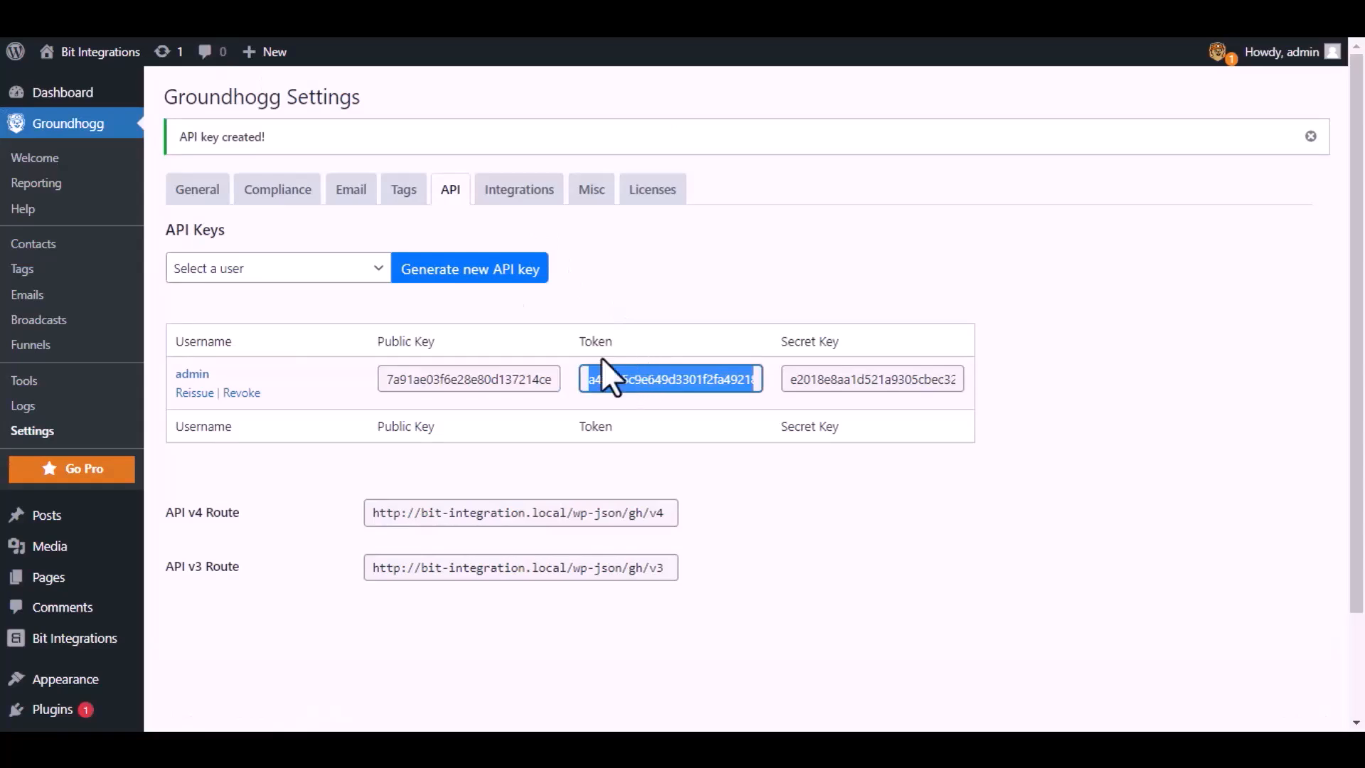
pyautogui.hotkey('ctrl', 'Tab')
pyautogui.click(370, 323)
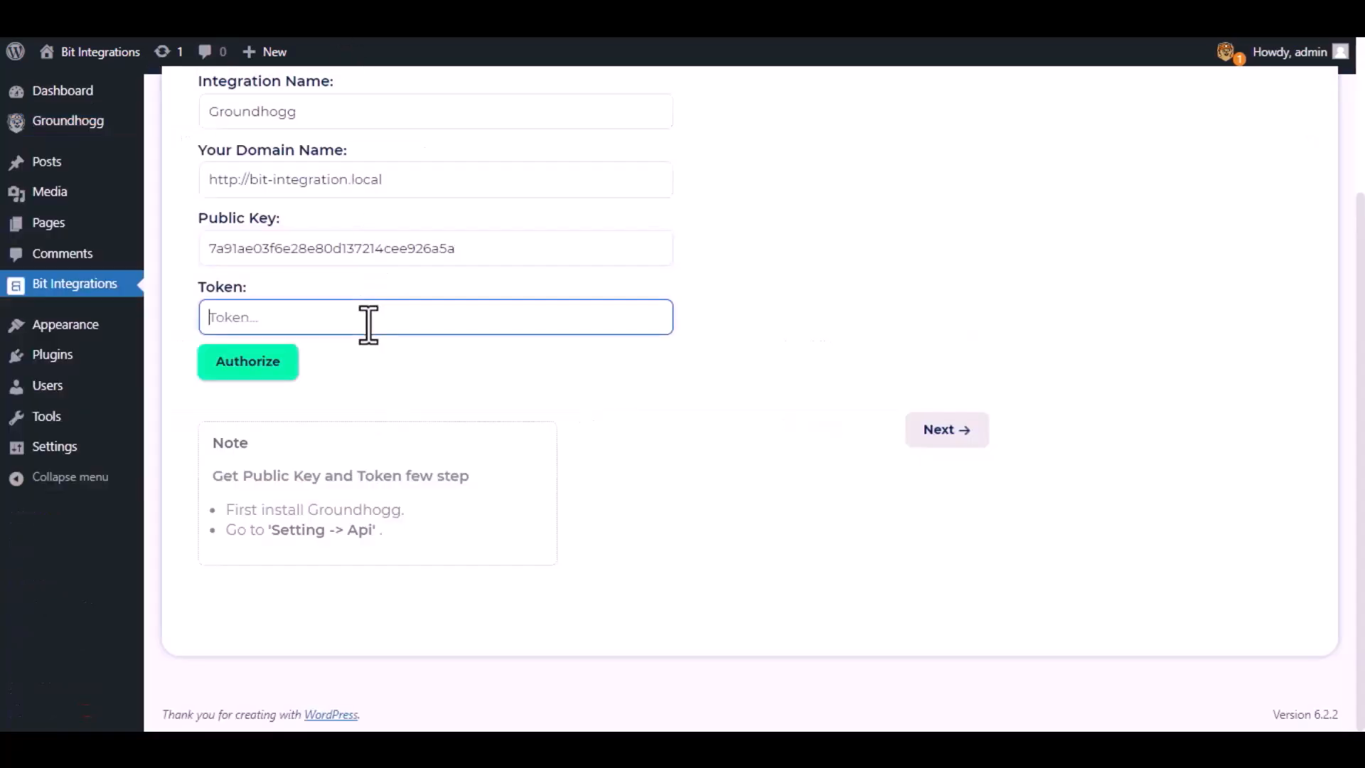
pyautogui.hotkey('ctrl', 'v')
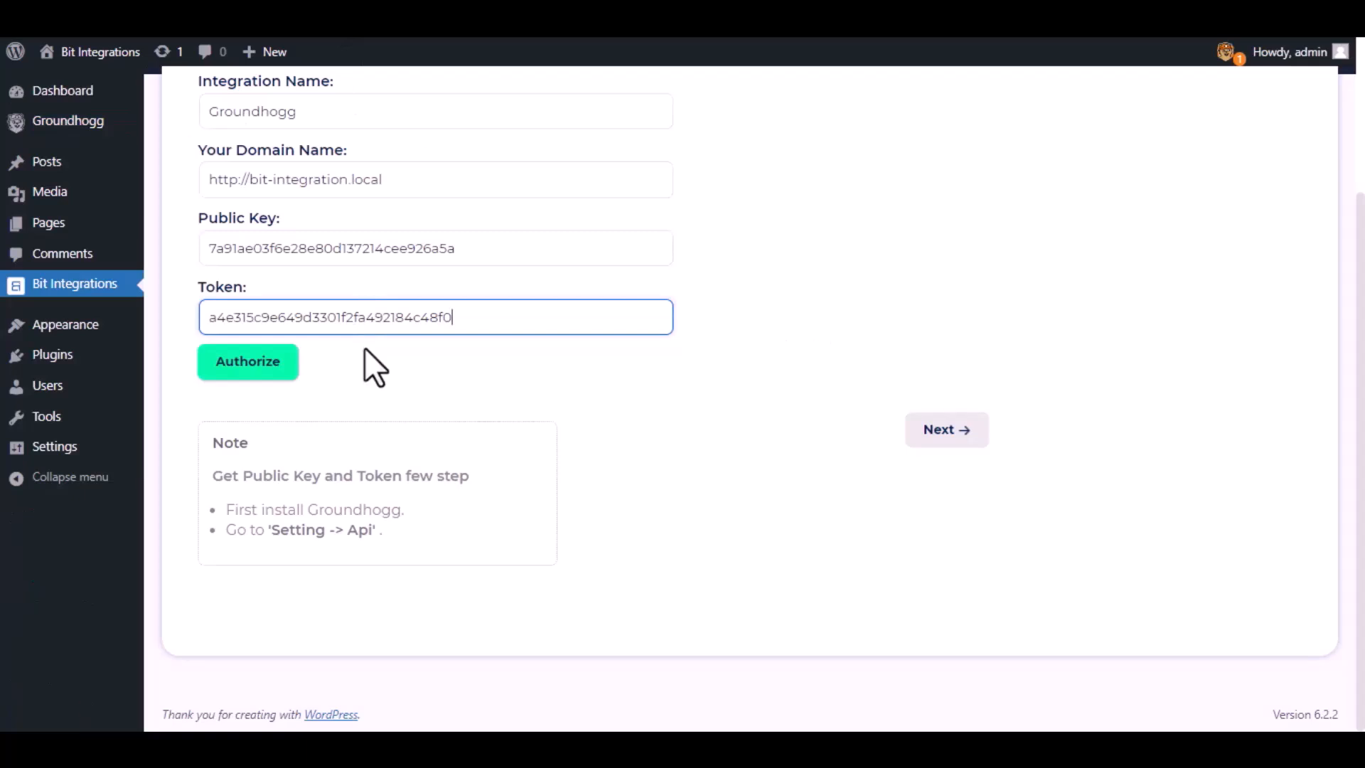
pyautogui.click(237, 384)
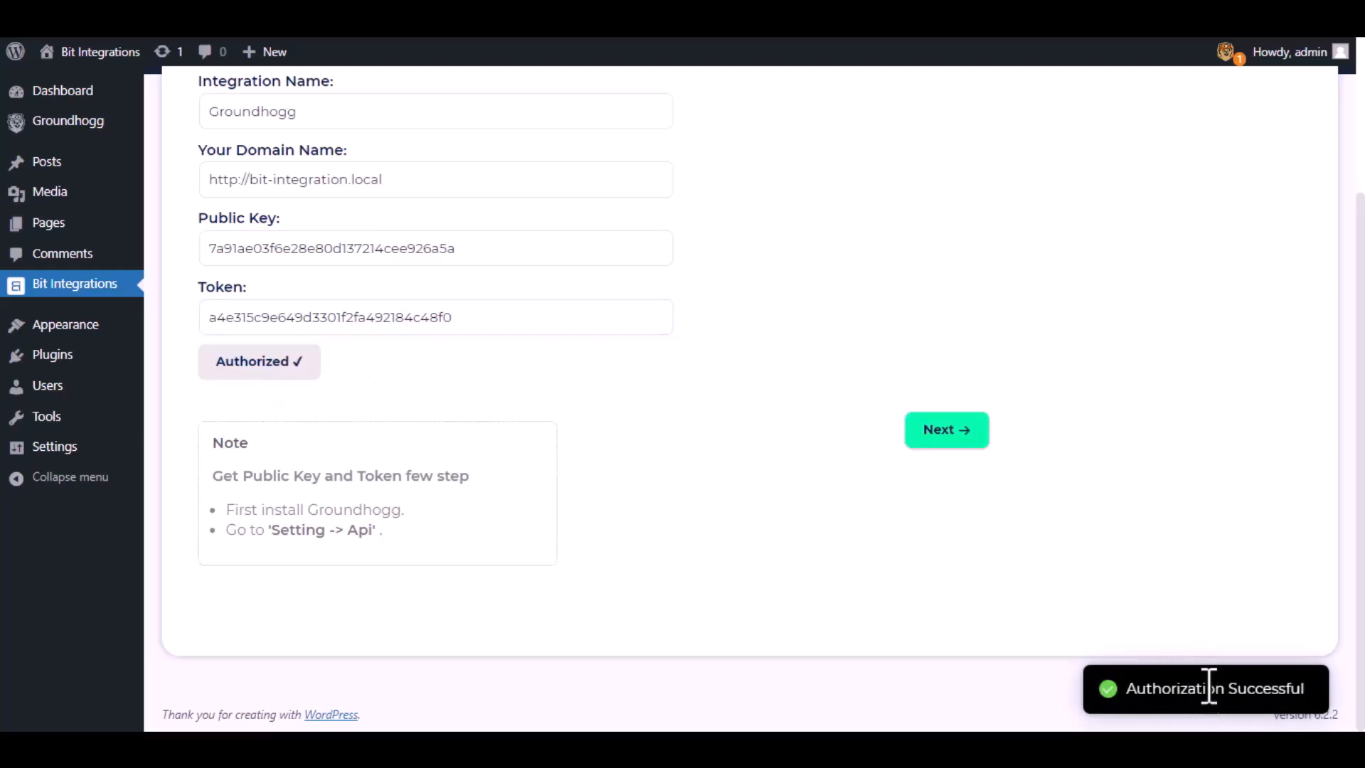
pyautogui.click(941, 426)
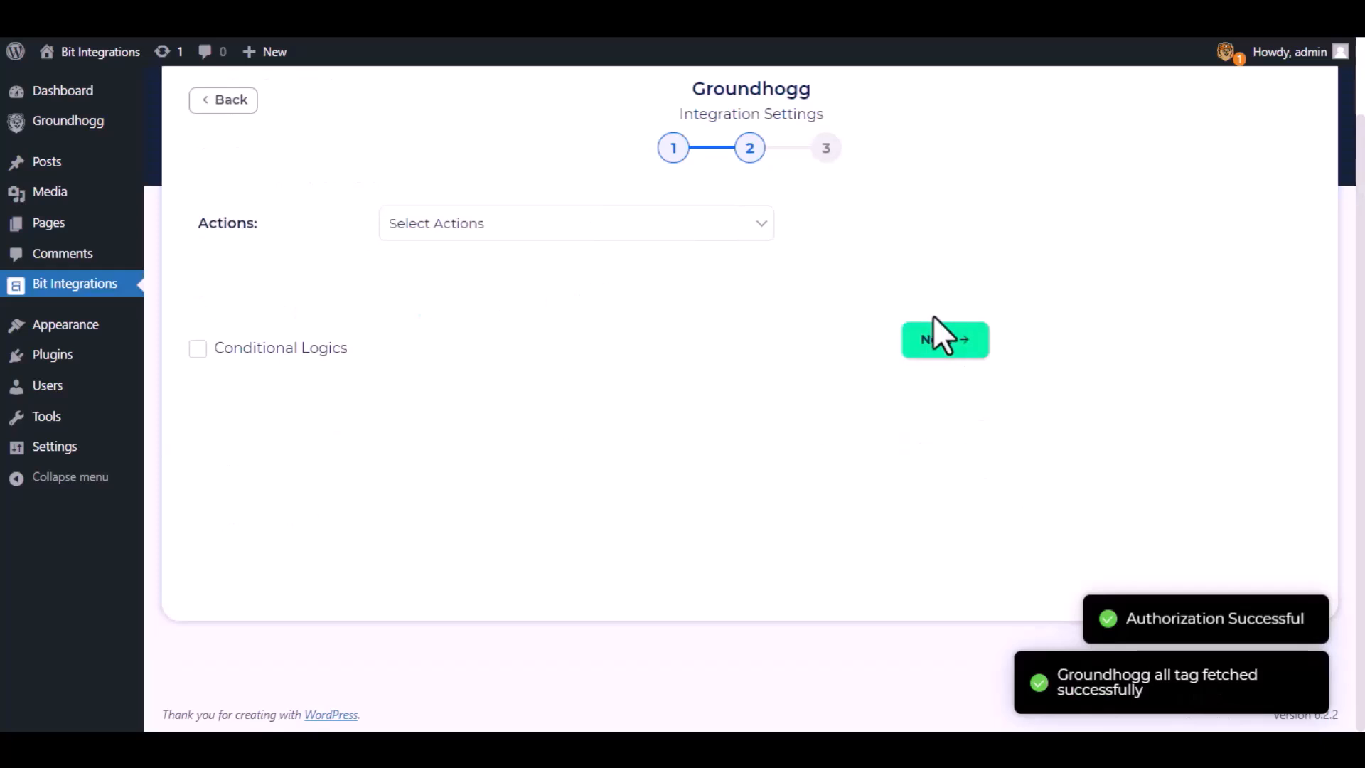
# Set the Groundhogg action to Create Contact and map the form's Email field to the Groundhogg Email field.
pyautogui.click(648, 226)
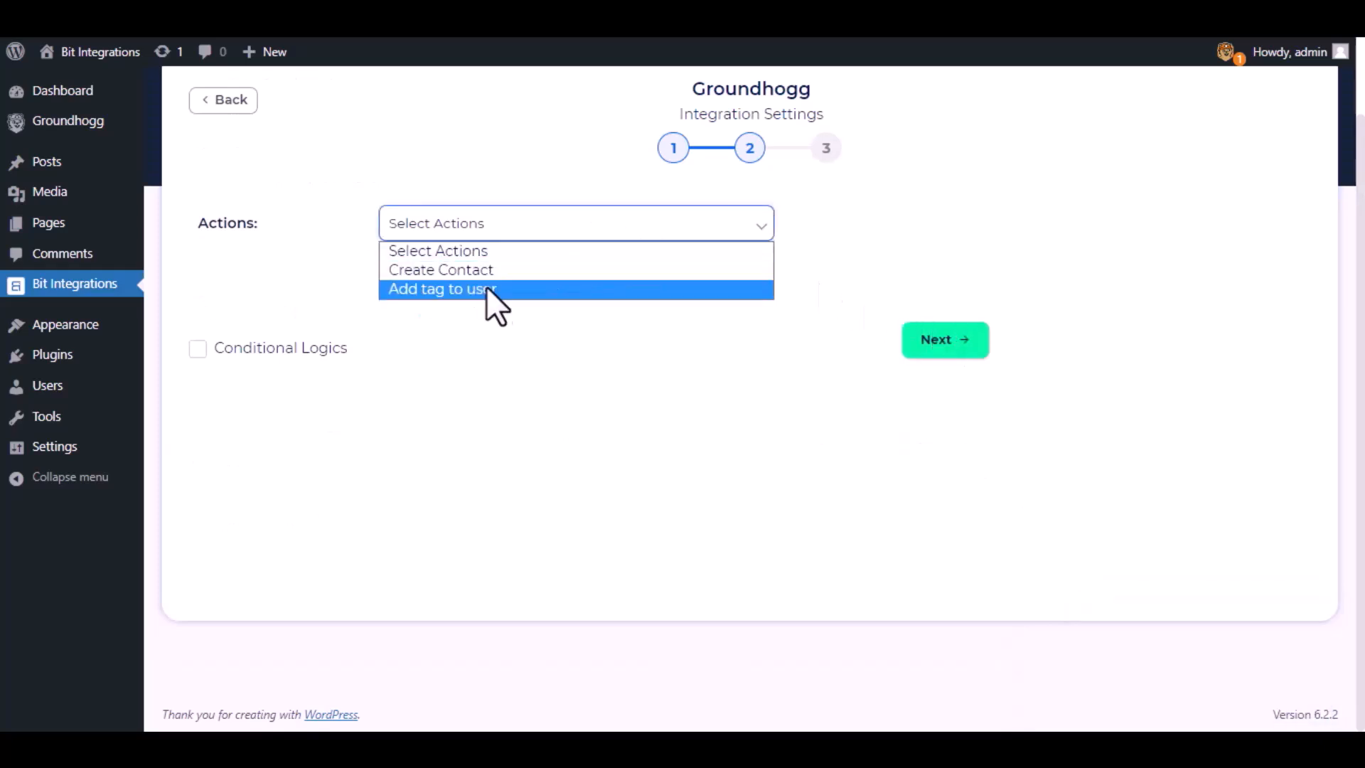
pyautogui.click(457, 270)
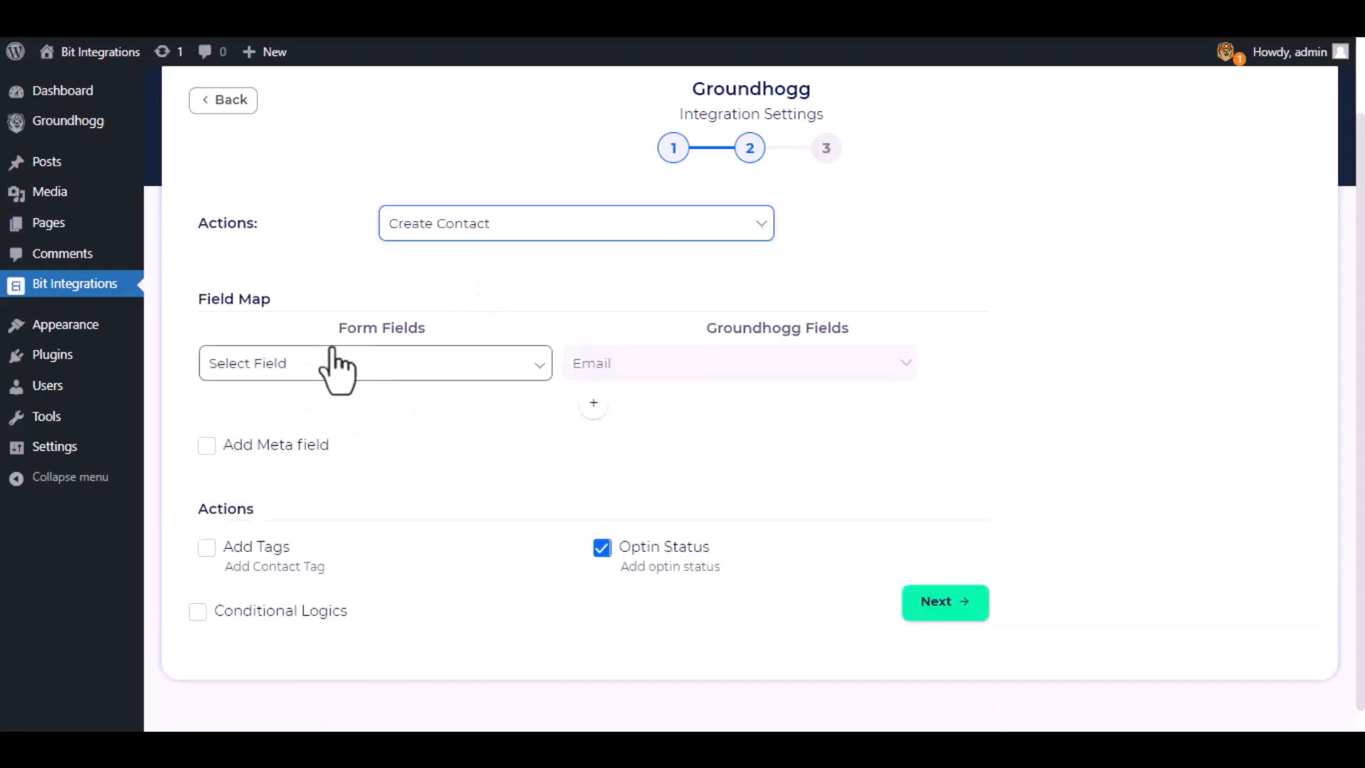
pyautogui.click(386, 367)
pyautogui.click(384, 428)
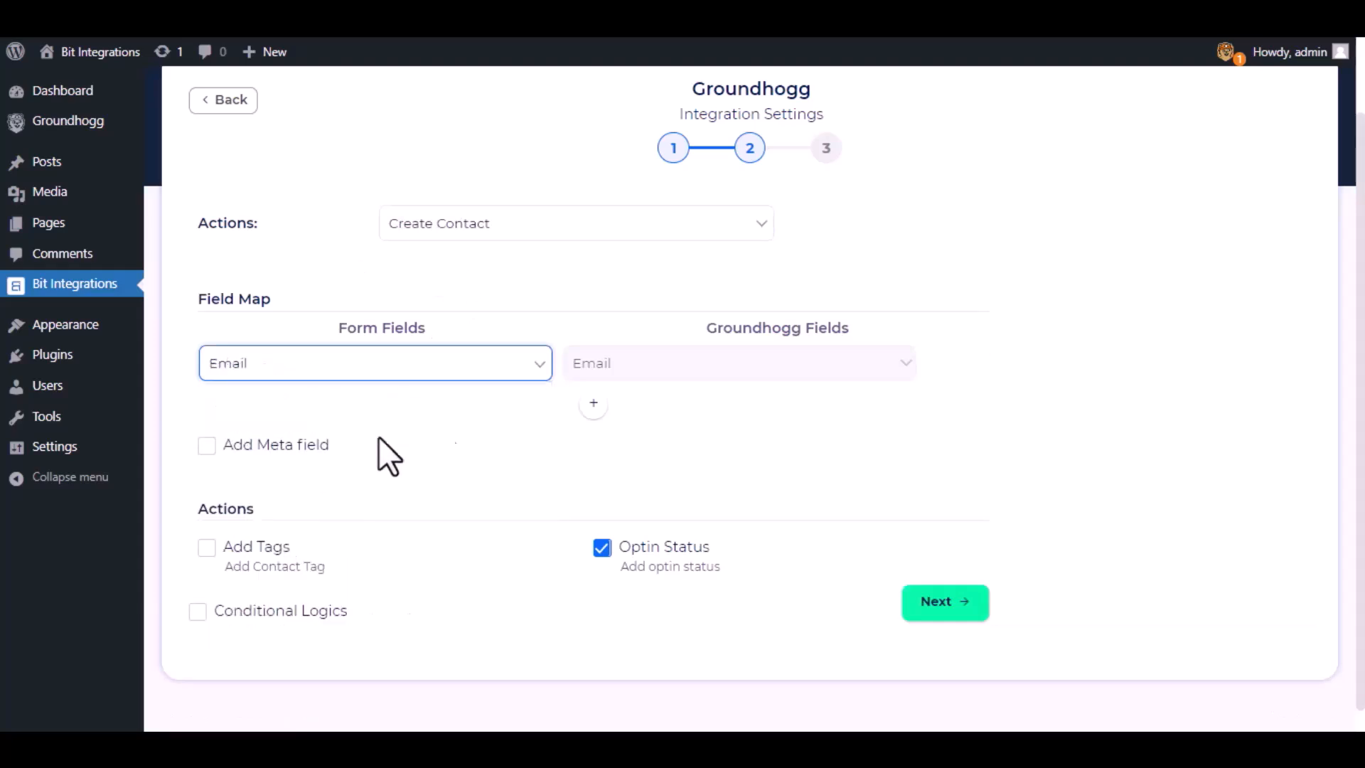
# Add a field mapping row that links the form's First Name field to the Groundhogg First Name field.
pyautogui.click(594, 403)
pyautogui.click(583, 409)
pyautogui.click(623, 457)
pyautogui.click(398, 412)
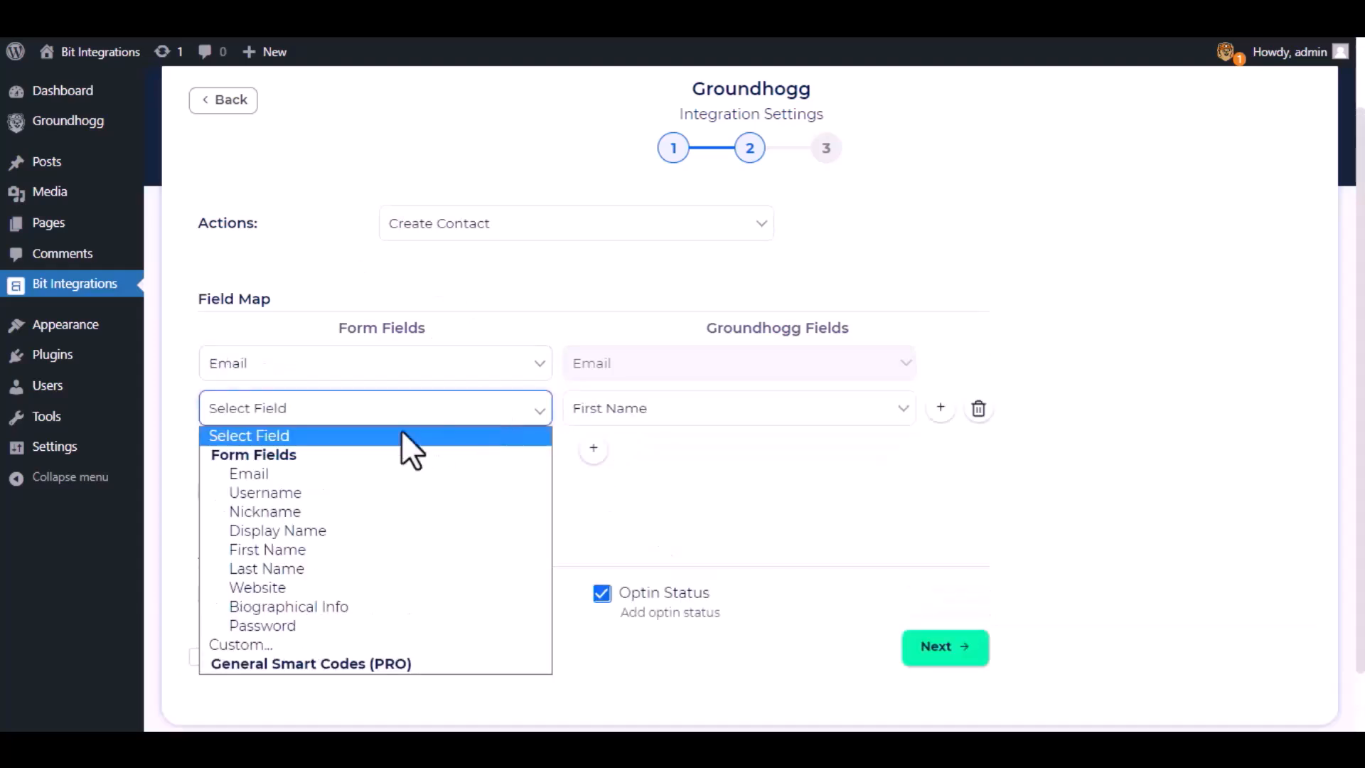
pyautogui.click(328, 549)
# Add another field mapping row that links the form's Last Name field to the Groundhogg Last Name field.
pyautogui.click(593, 448)
pyautogui.click(626, 455)
pyautogui.click(611, 518)
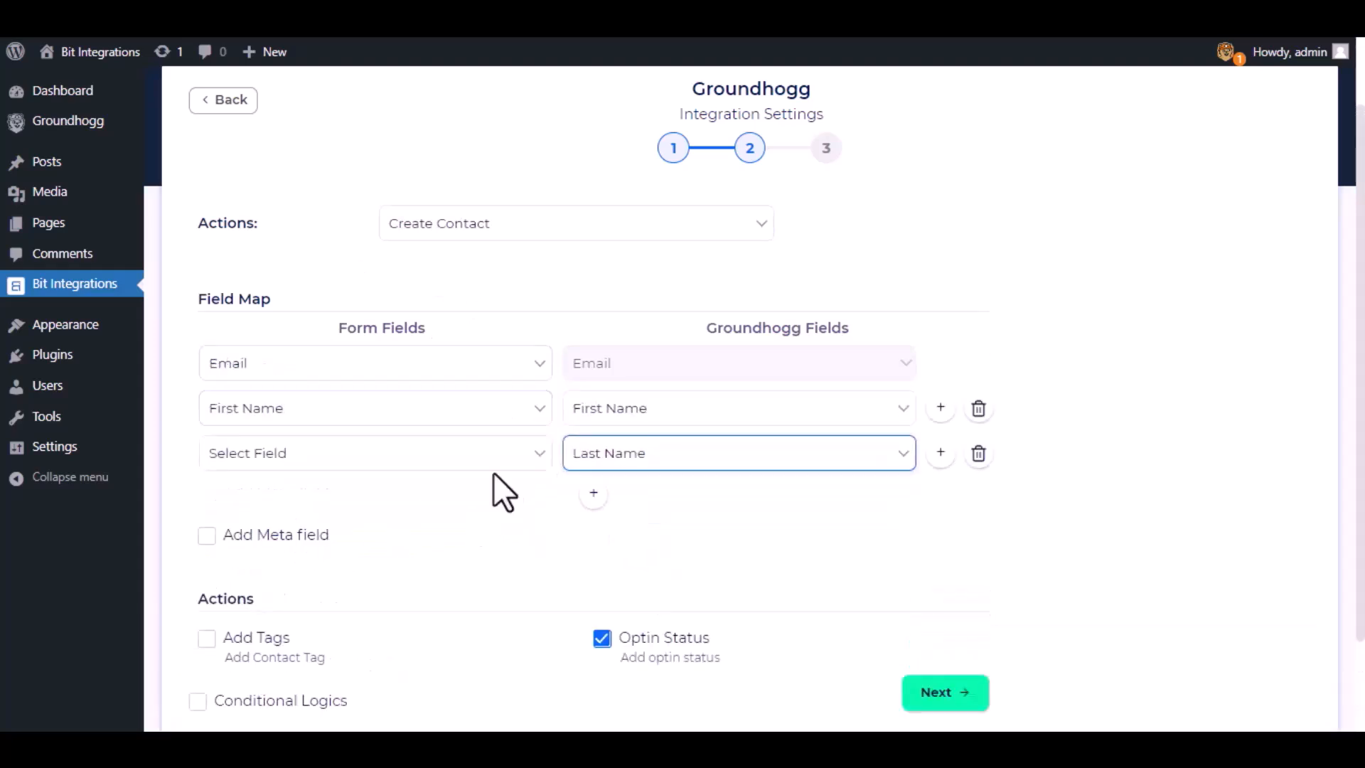
pyautogui.click(441, 455)
pyautogui.click(335, 610)
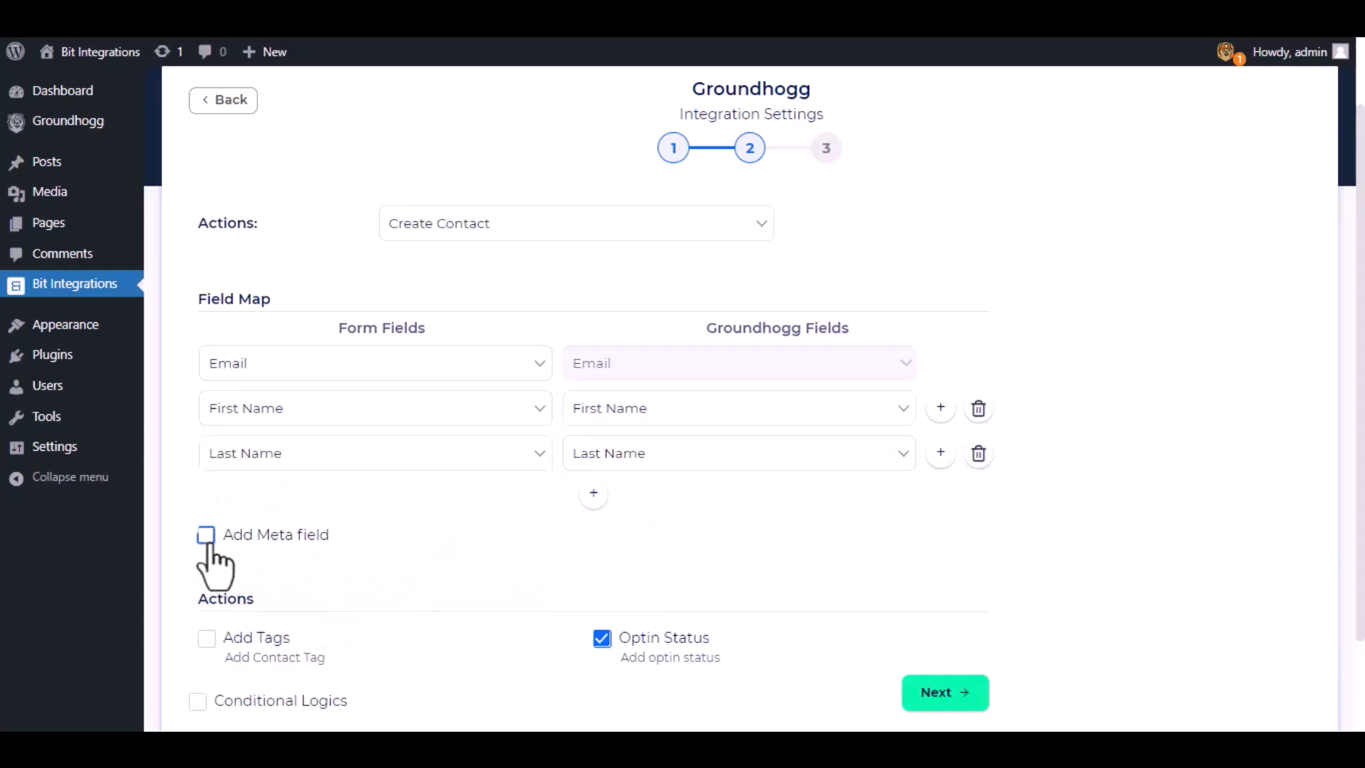
# Try out the Add Meta field and Conditional Logics options, switching each one off again.
pyautogui.click(211, 545)
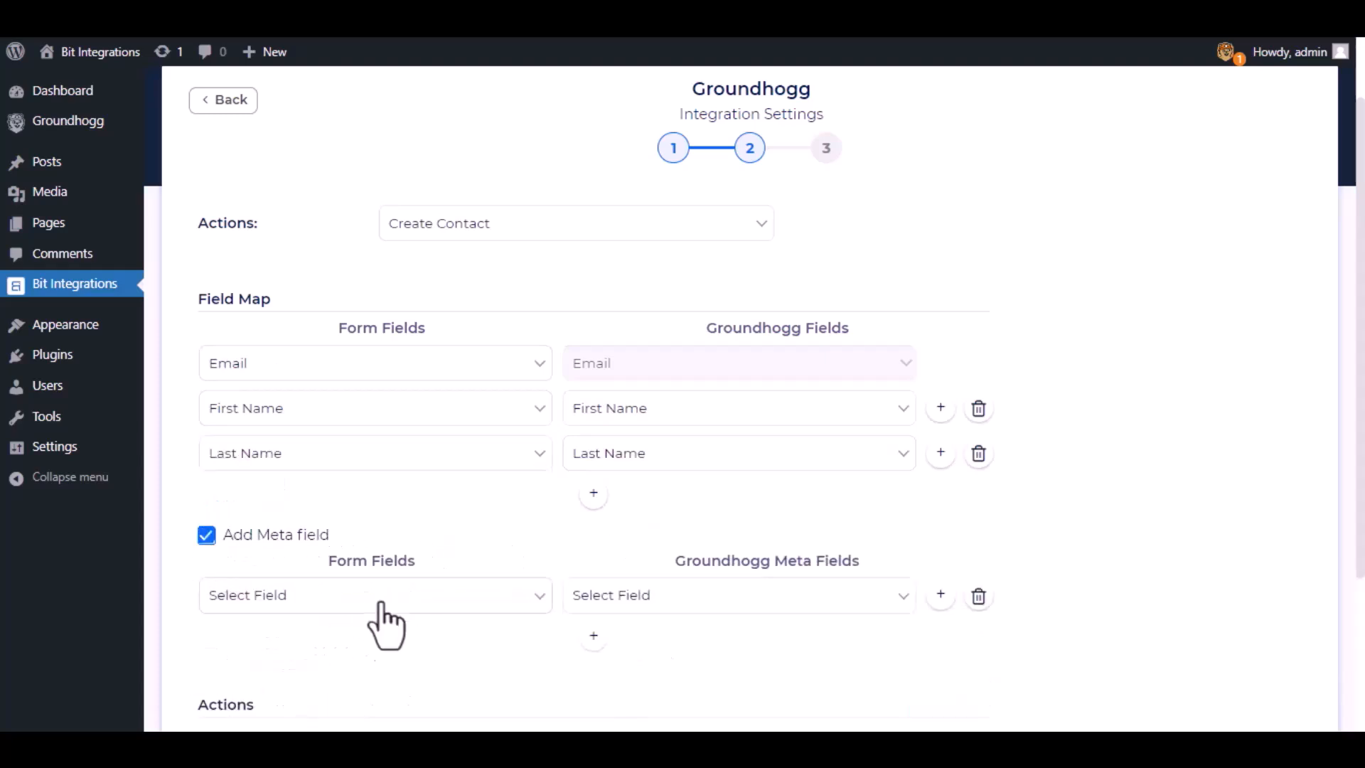
pyautogui.click(207, 537)
pyautogui.scroll(-2, 390, 501)
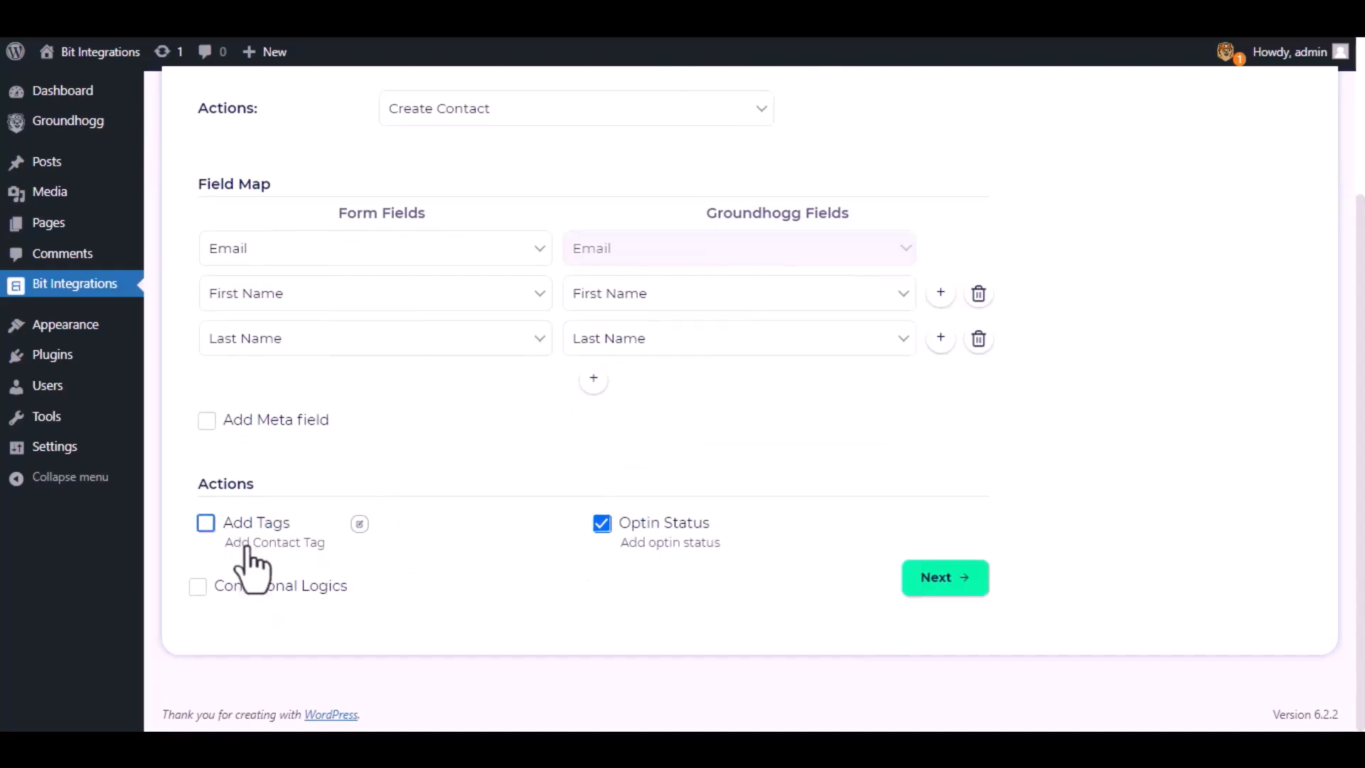
pyautogui.click(197, 586)
pyautogui.scroll(-2, 270, 601)
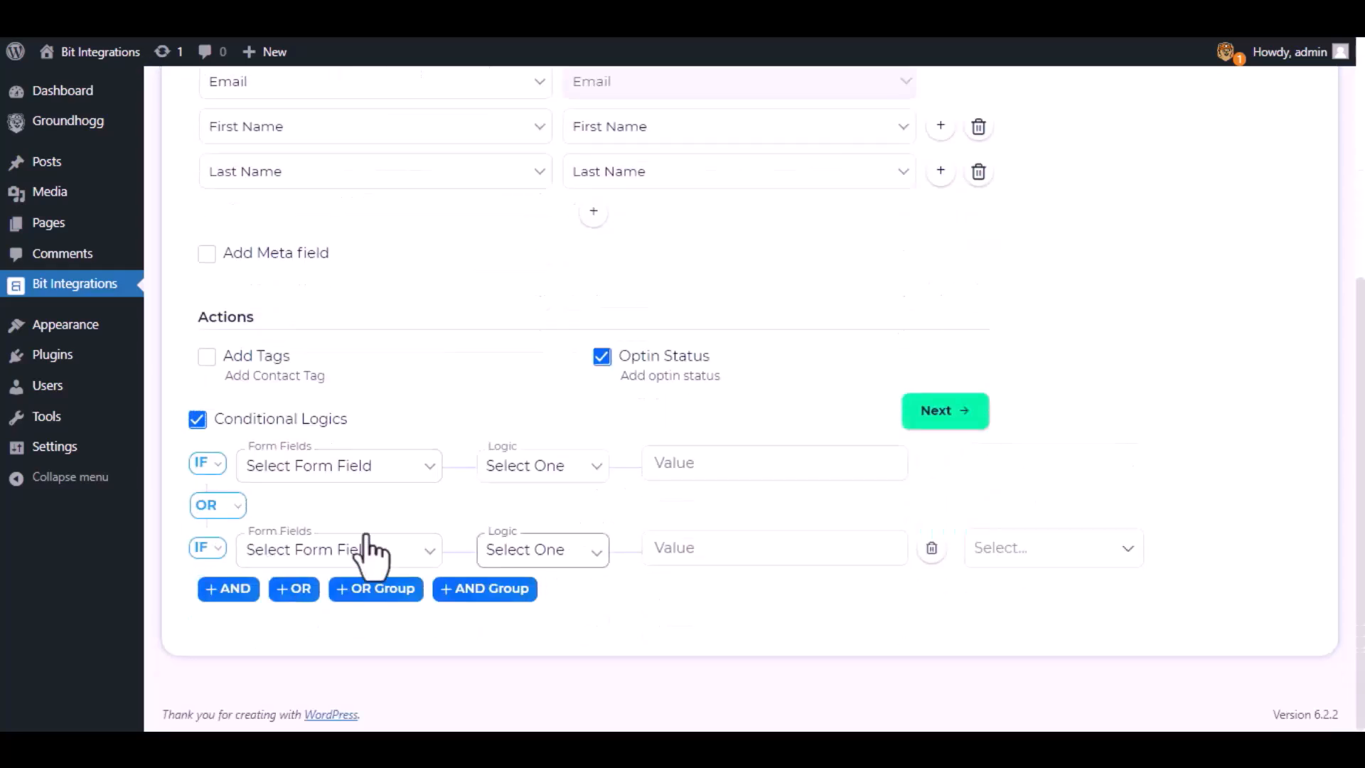
pyautogui.click(198, 419)
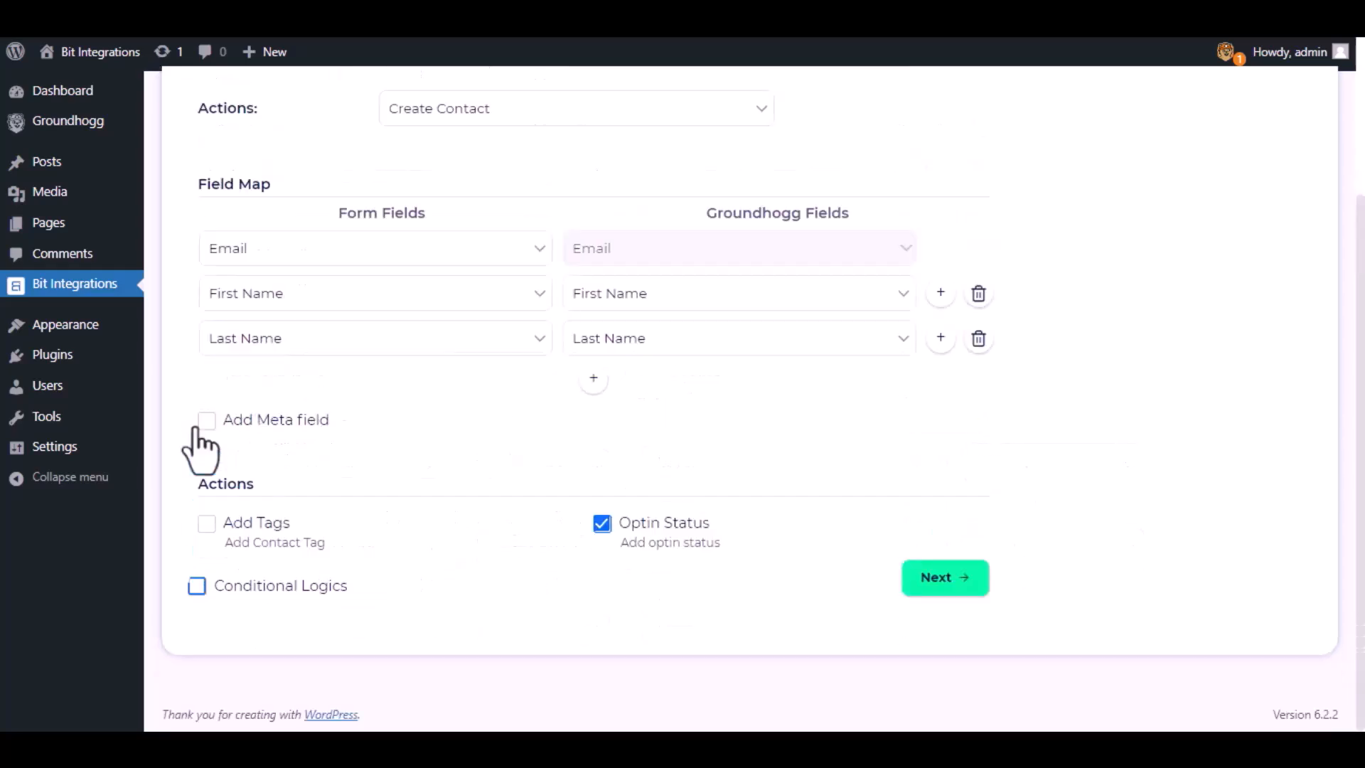
# Proceed past the integration settings, then finish and save the Groundhogg integration.
pyautogui.click(948, 588)
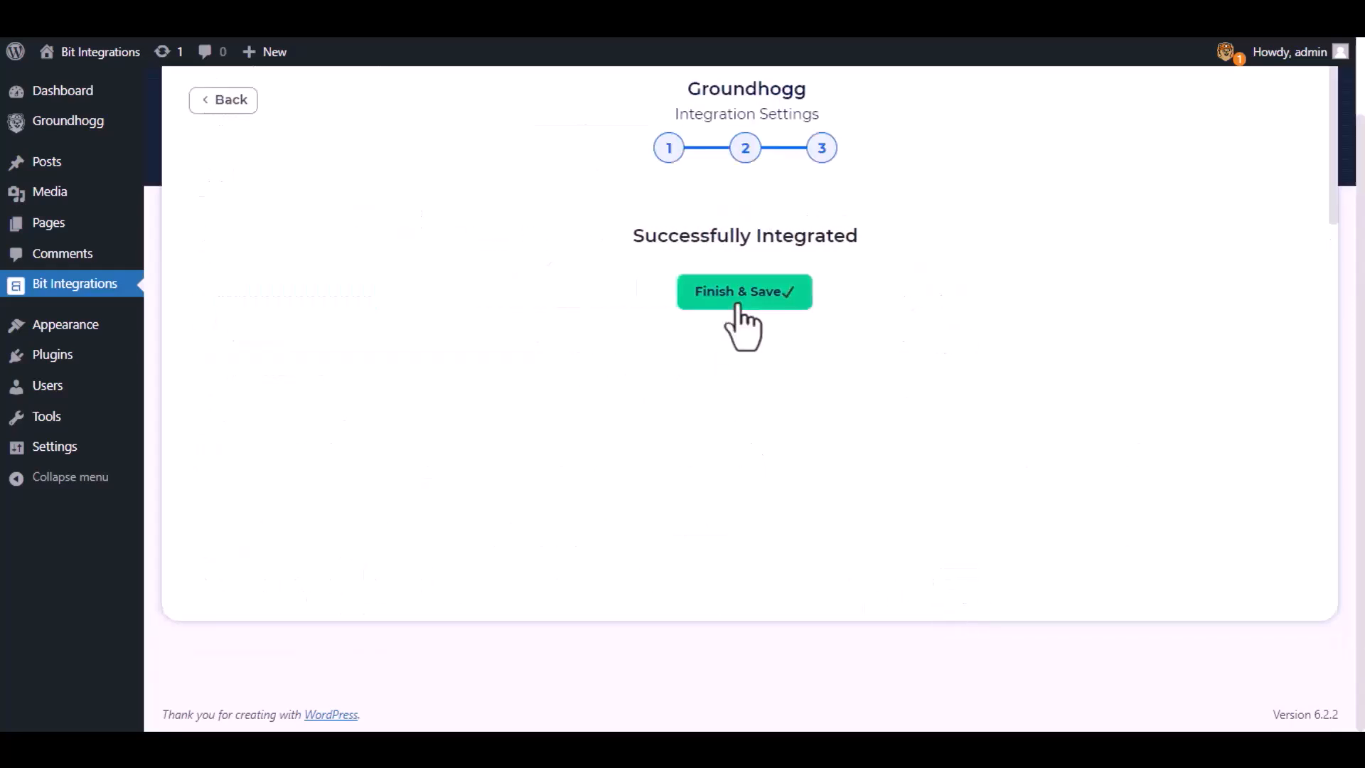
pyautogui.click(740, 307)
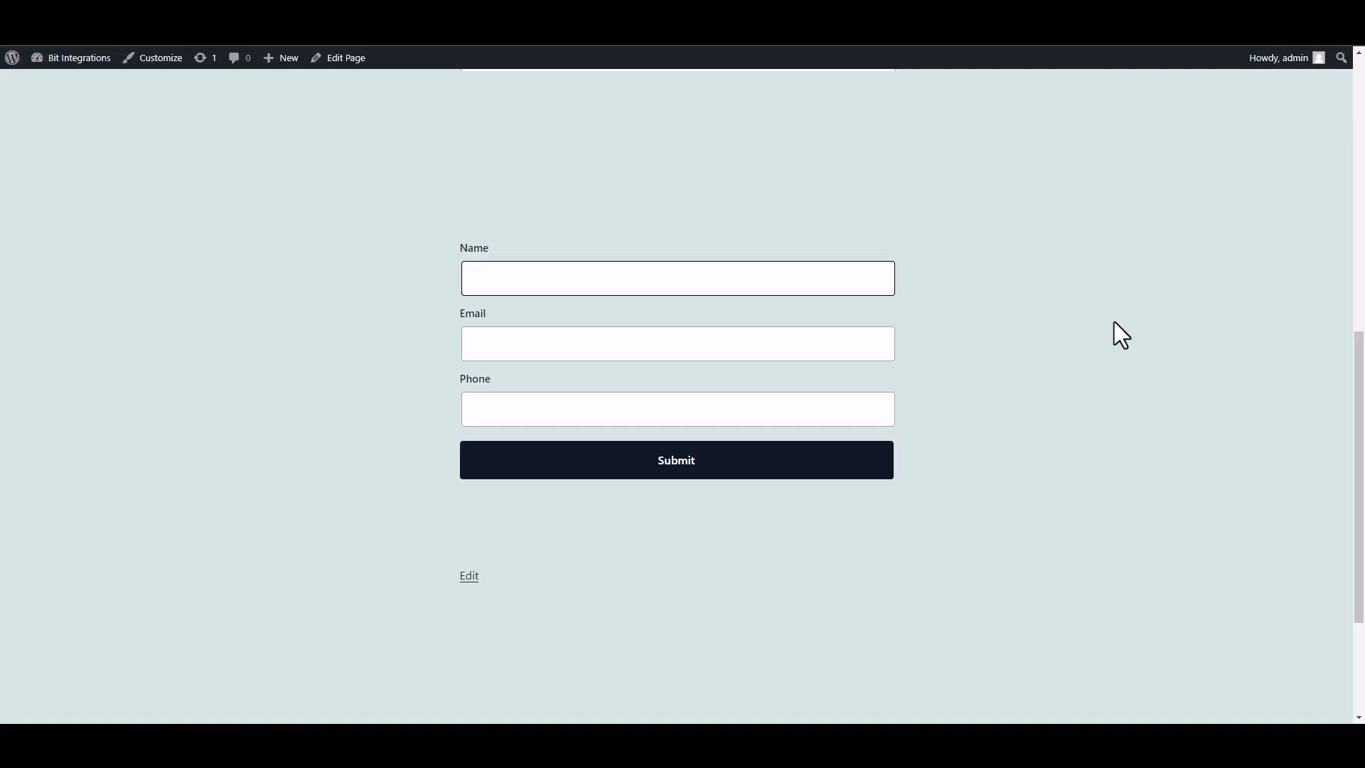
# On the website's test form, enter Bit Integrations as the name and fill in the contact's e-mail address.
pyautogui.write('Bit Integrations')
pyautogui.click(780, 347)
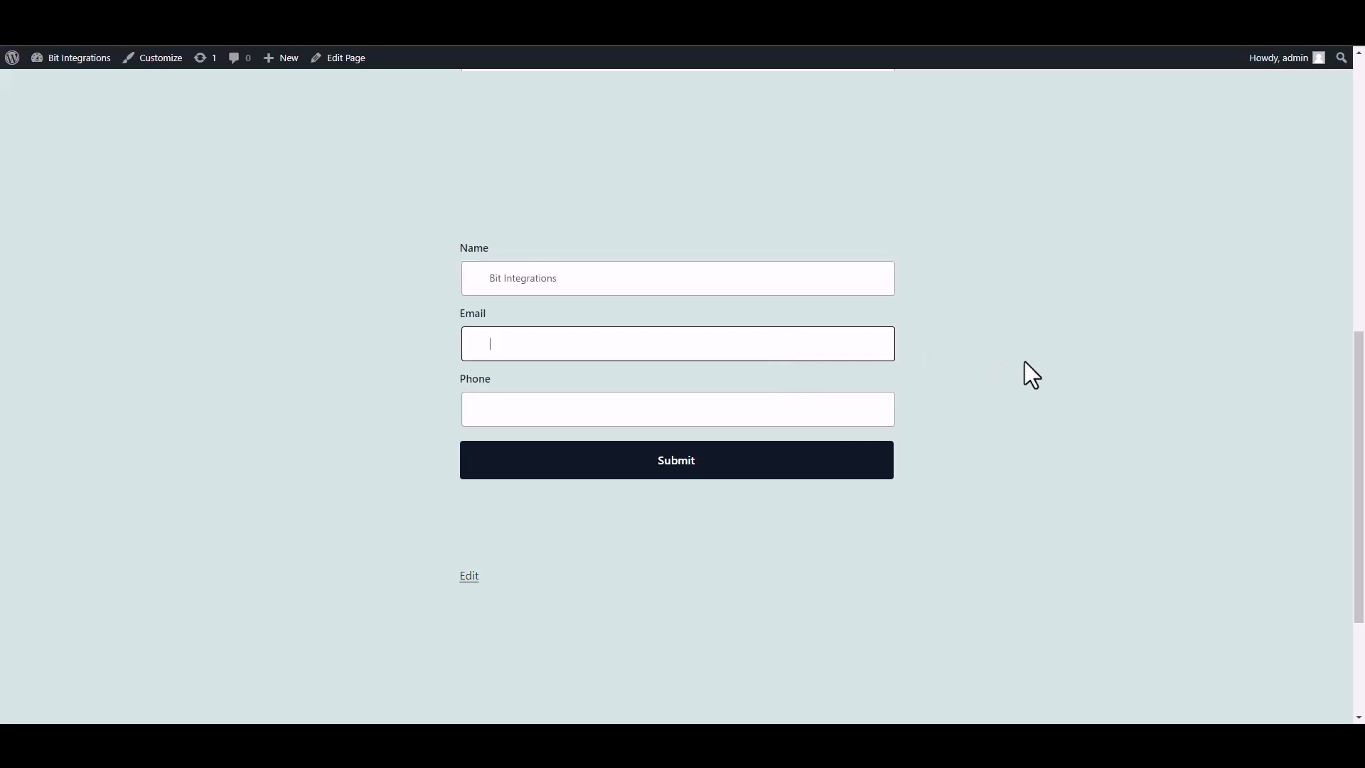
# Fill in the contact's phone number and submit the test form.
pyautogui.click(876, 411)
pyautogui.write('44')
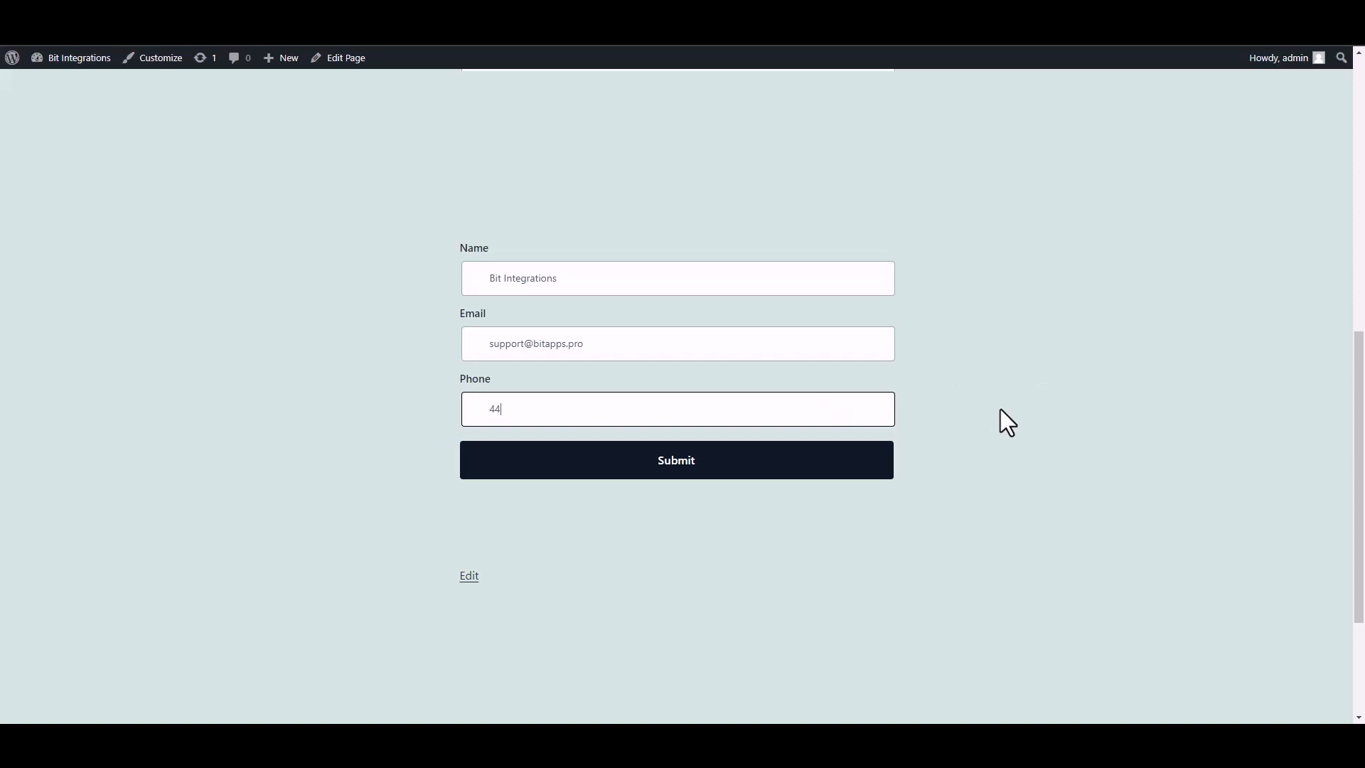
pyautogui.write('4555666')
pyautogui.click(865, 465)
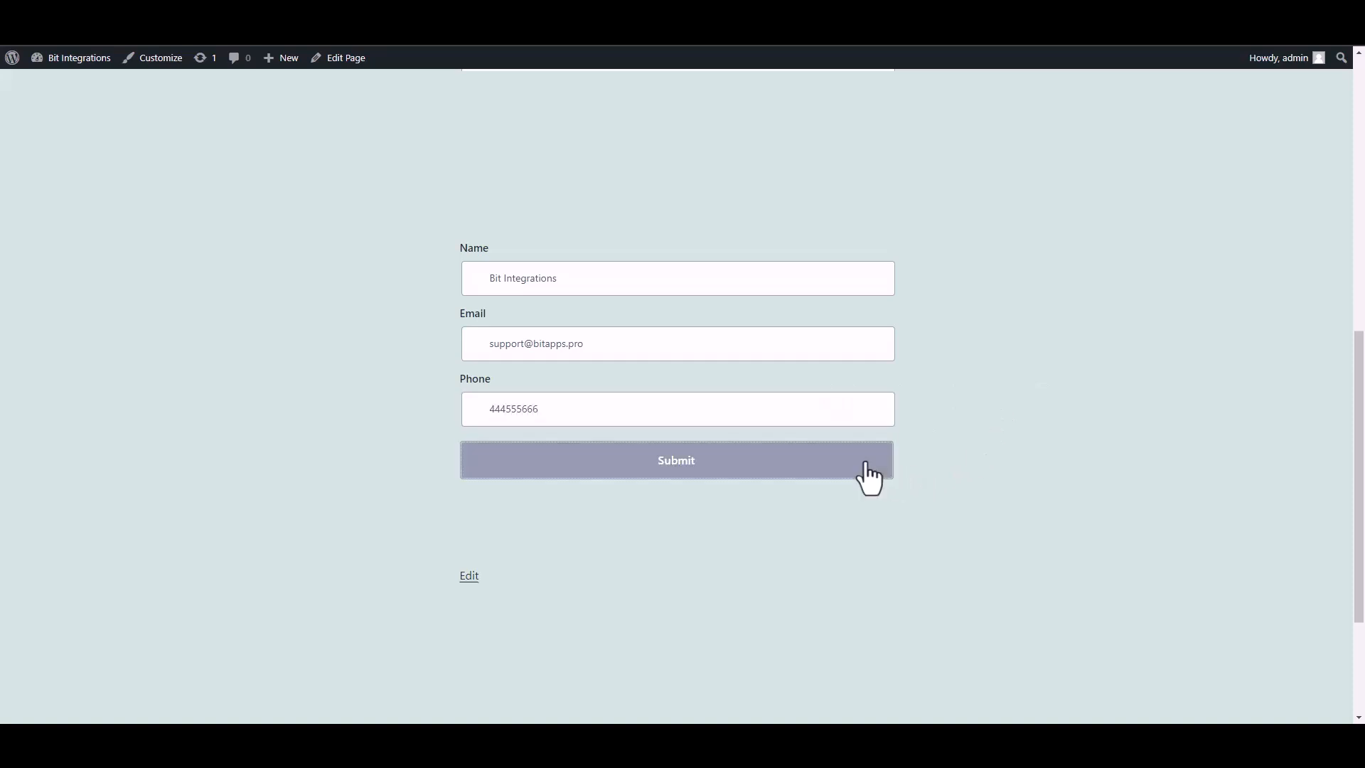
pyautogui.moveTo(462, 530); pyautogui.dragTo(974, 539)
pyautogui.click(974, 539)
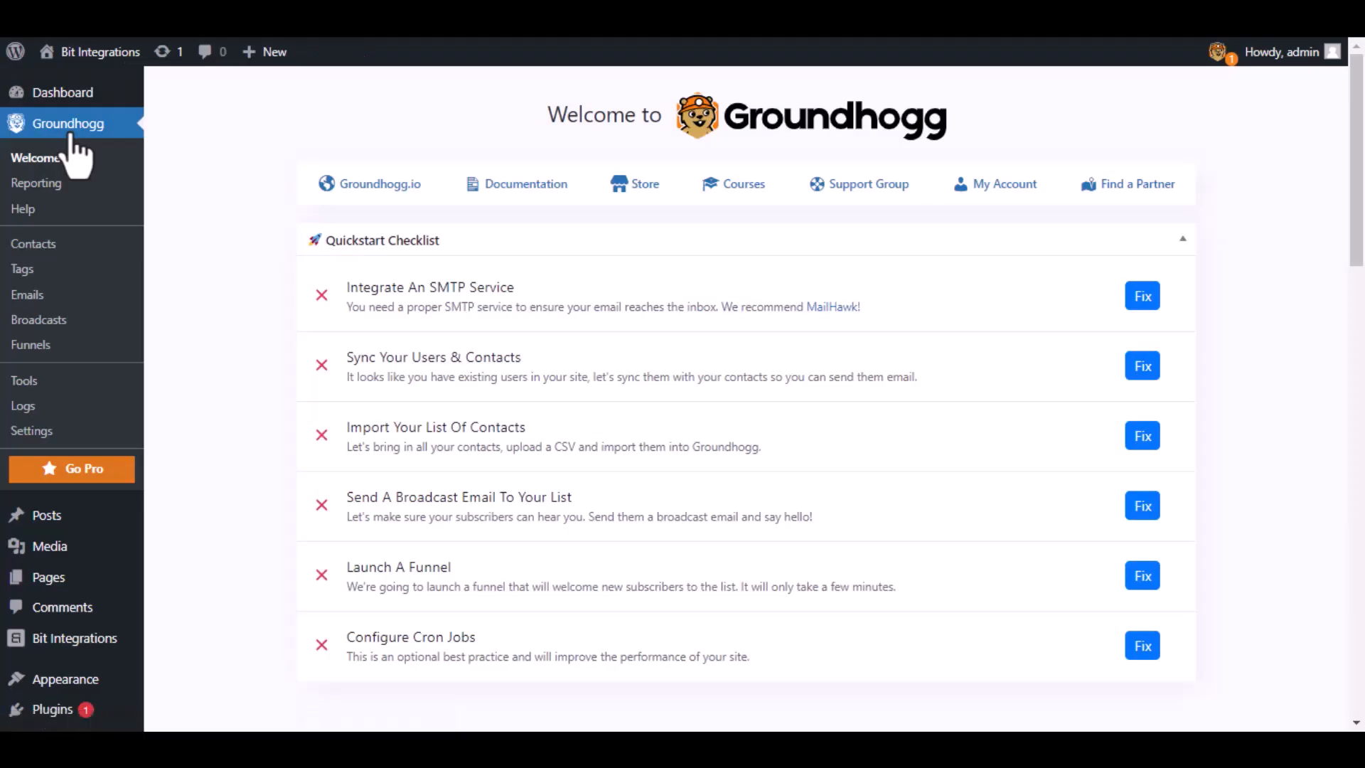
# Open the contacts list in Groundhogg.
pyautogui.click(49, 245)
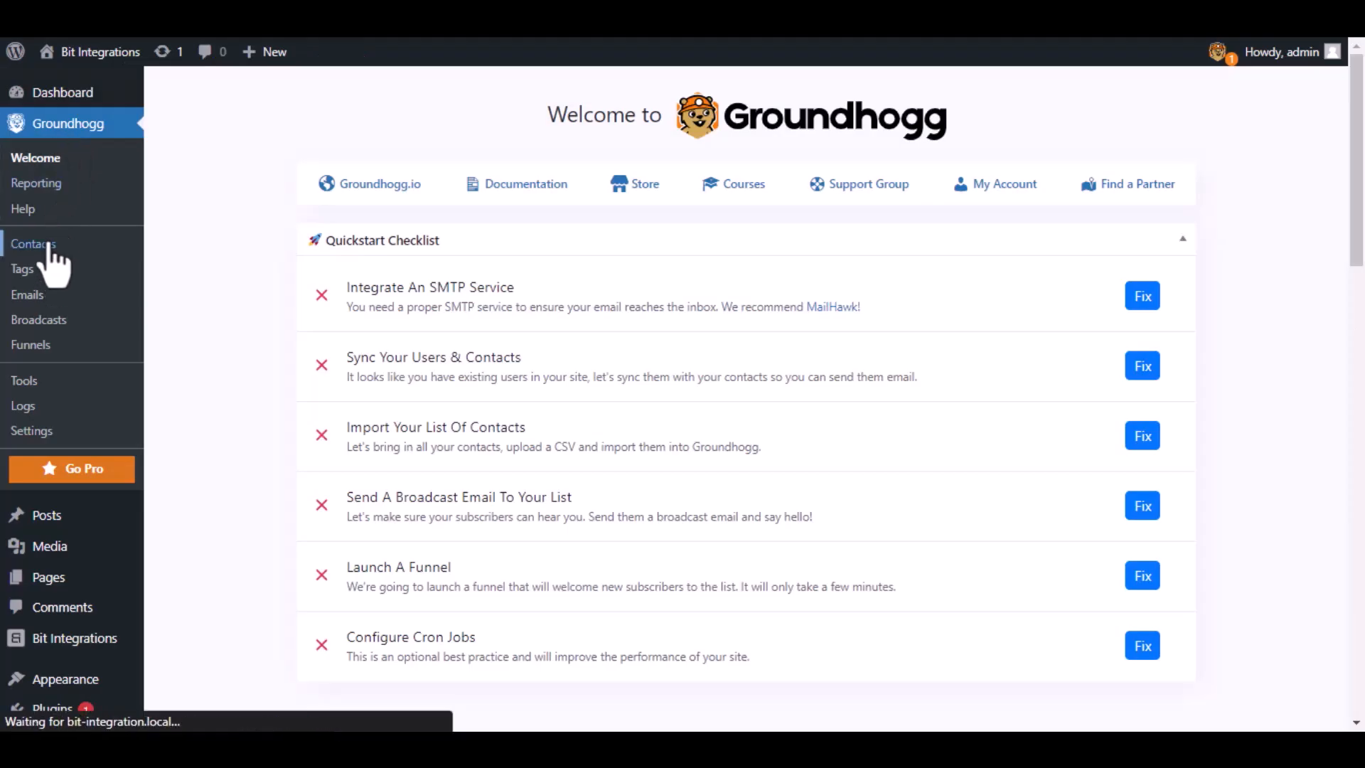